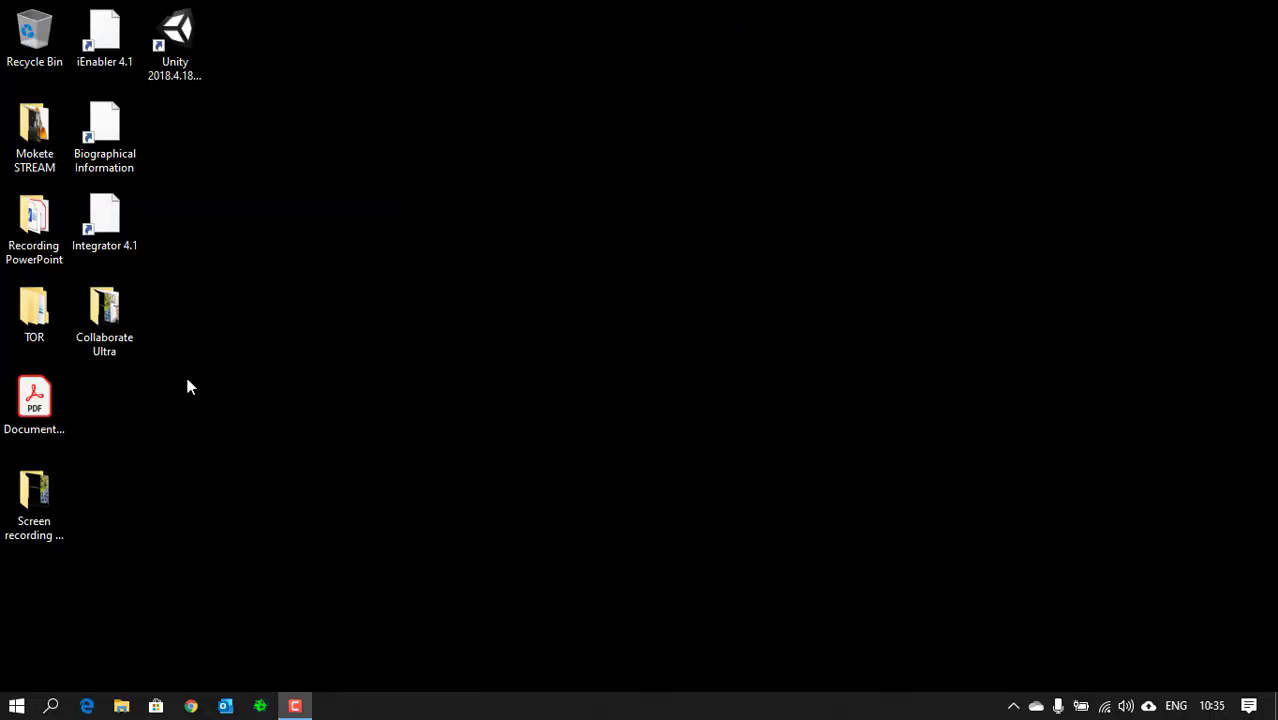
Step: Search the Start menu for 'video' and launch Video Editor
{"action": "left_click", "coordinate": [17, 706]}
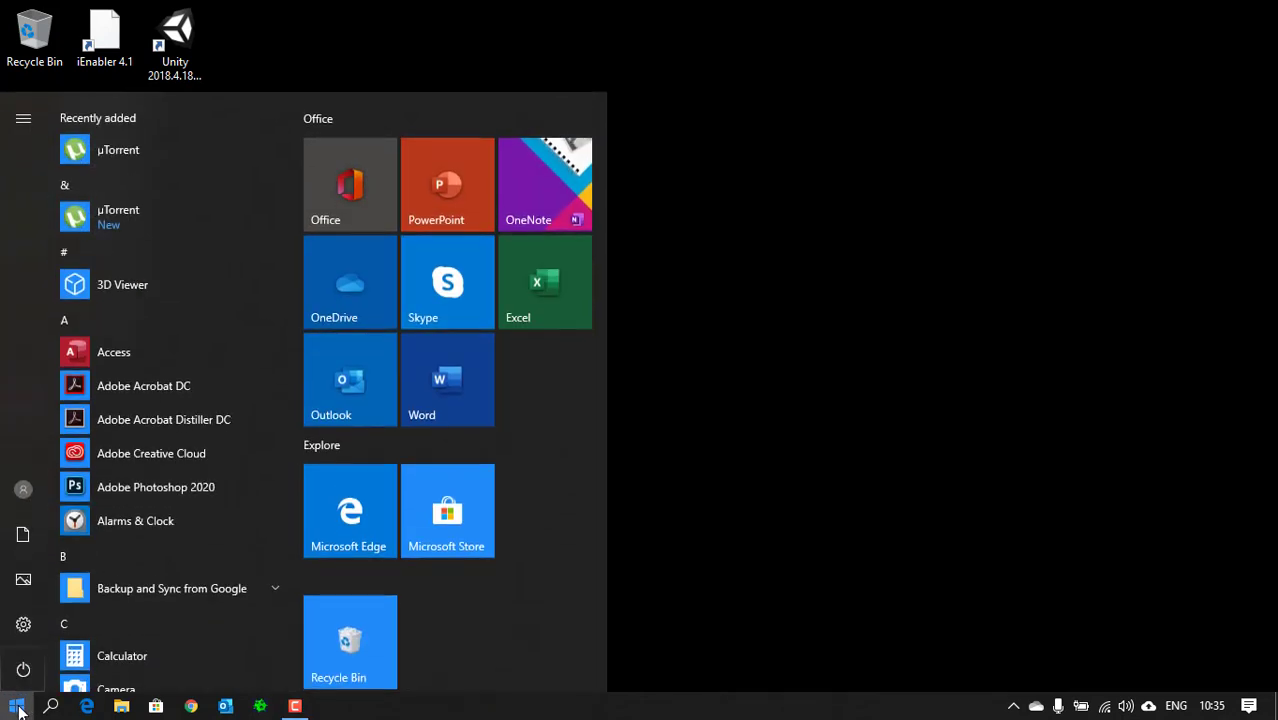
{"action": "type", "text": "video"}
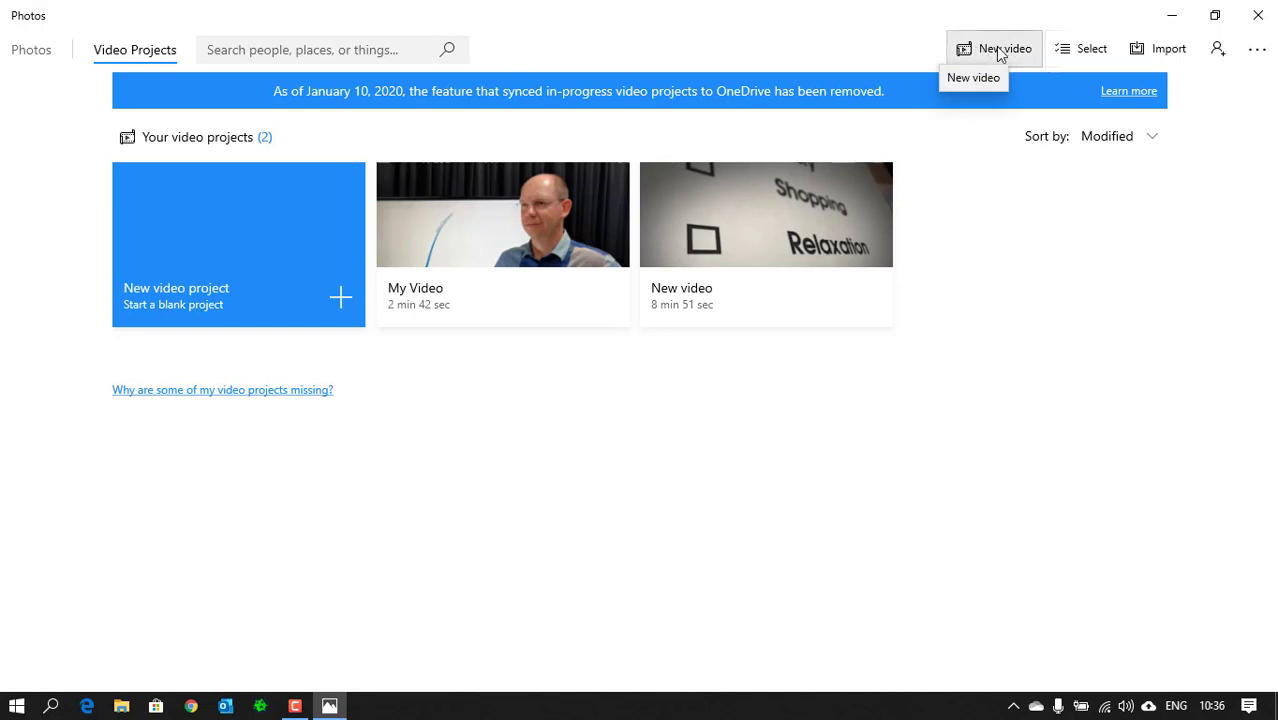
Step: Create a new video project, replacing the default name 'New video' with 'Topic 1'
{"action": "left_click", "coordinate": [999, 55]}
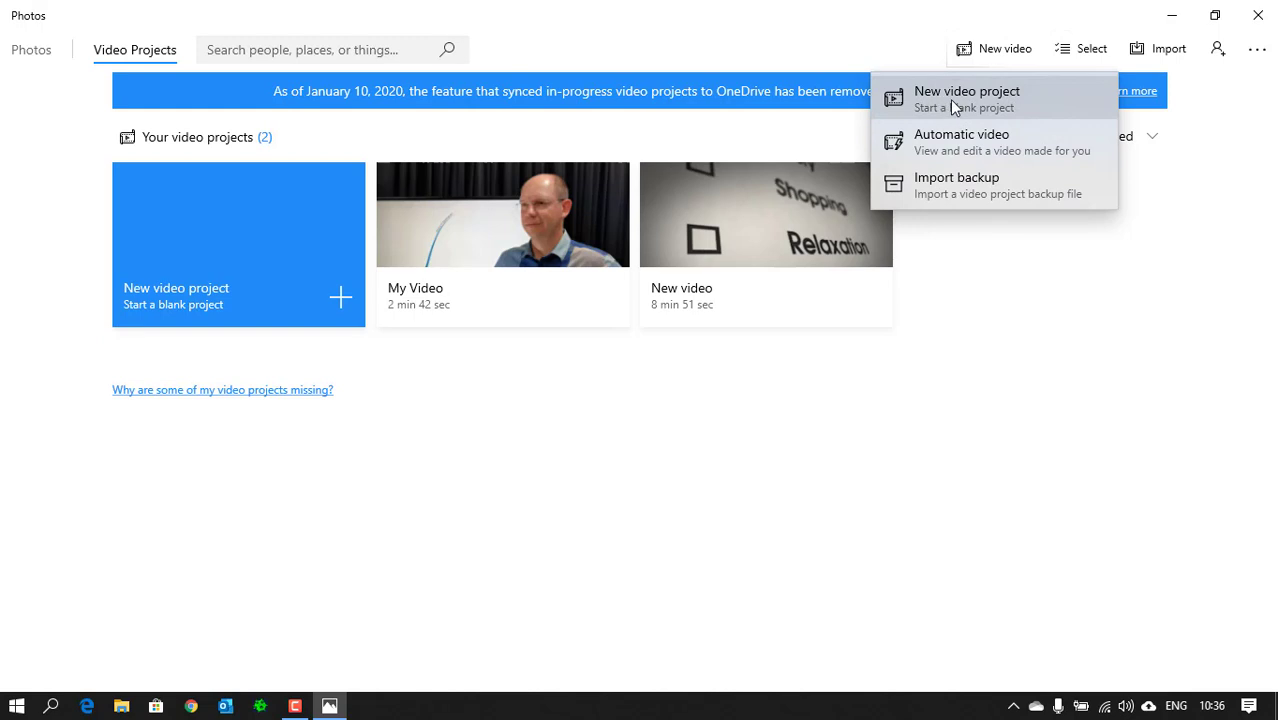
{"action": "left_click", "coordinate": [952, 104]}
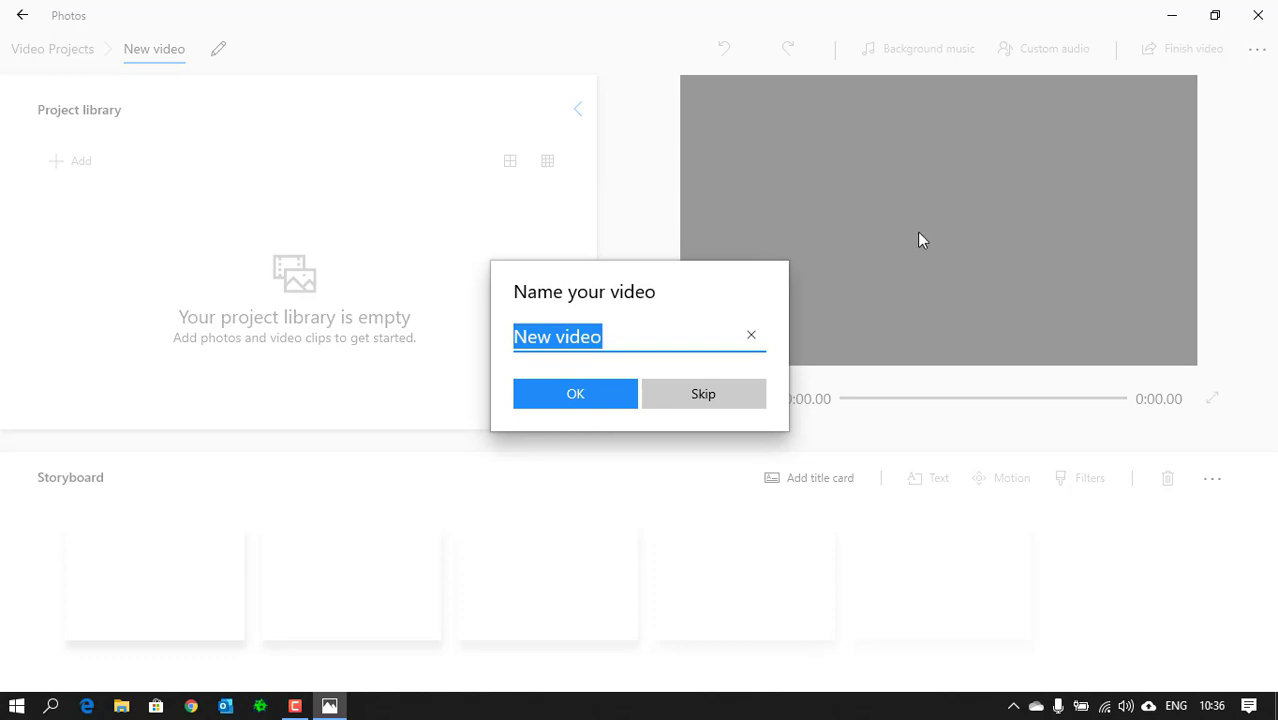
{"action": "left_click", "coordinate": [618, 340]}
{"action": "left_click_drag", "start_coordinate": [622, 338], "coordinate": [421, 343]}
{"action": "type", "text": "Top"}
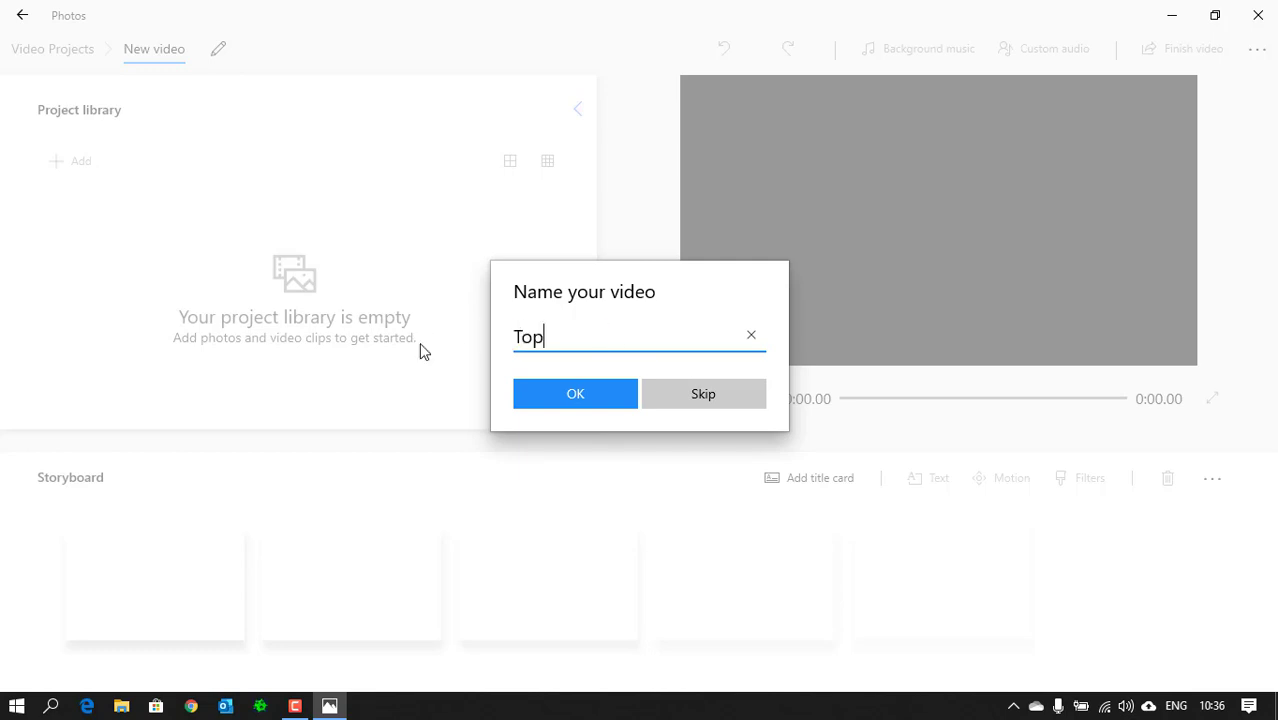
{"action": "type", "text": "ic 1"}
{"action": "left_click", "coordinate": [568, 396]}
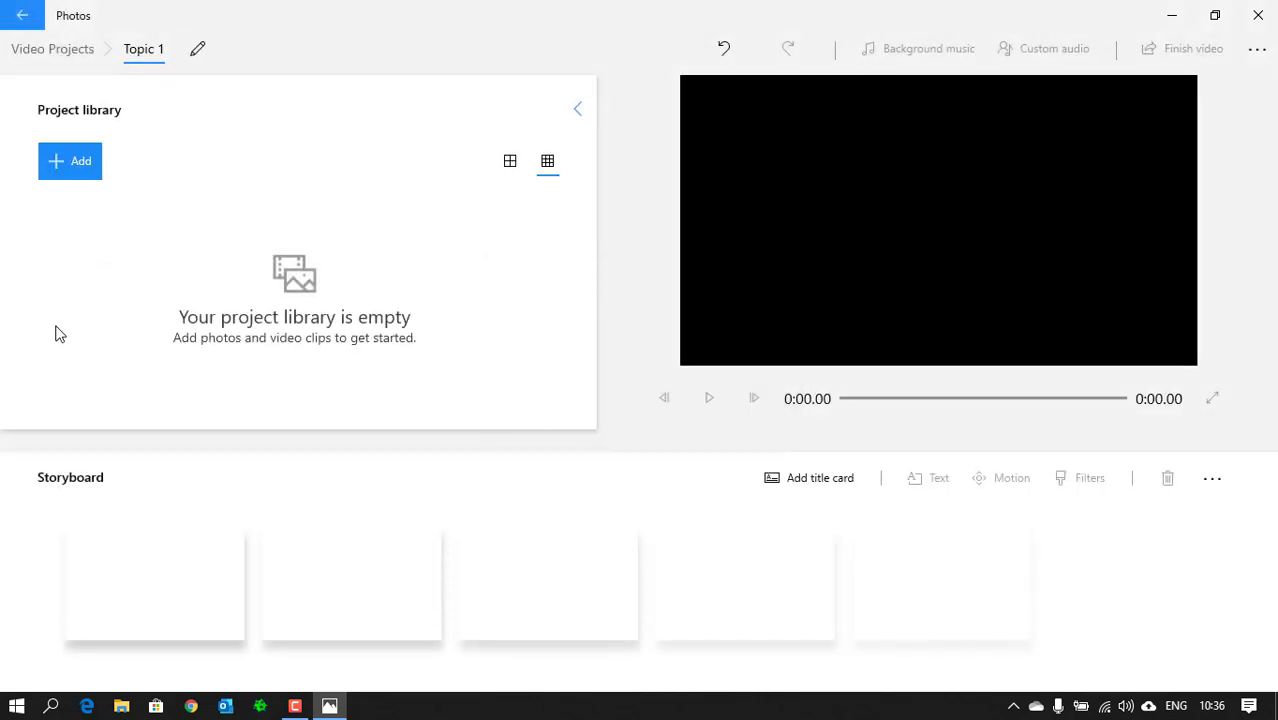
Step: Choose to add media from this PC and show the drives of This PC
{"action": "left_click", "coordinate": [78, 165]}
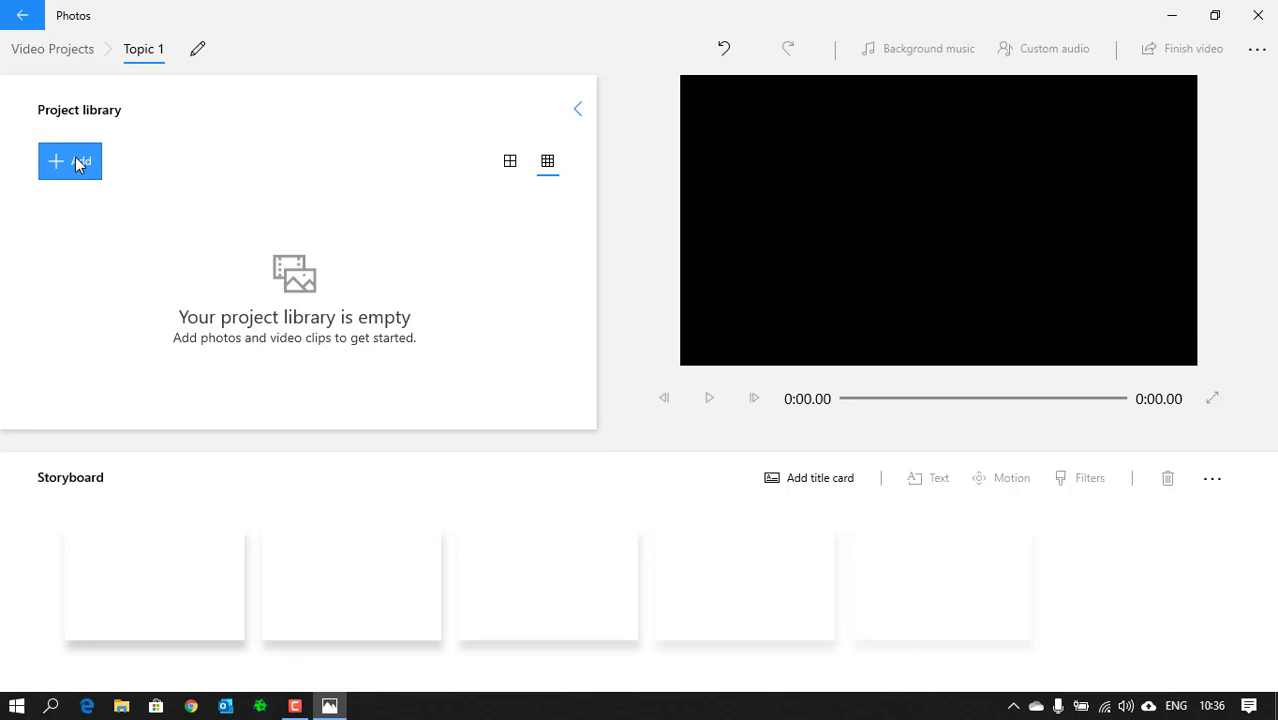
{"action": "left_click", "coordinate": [80, 163]}
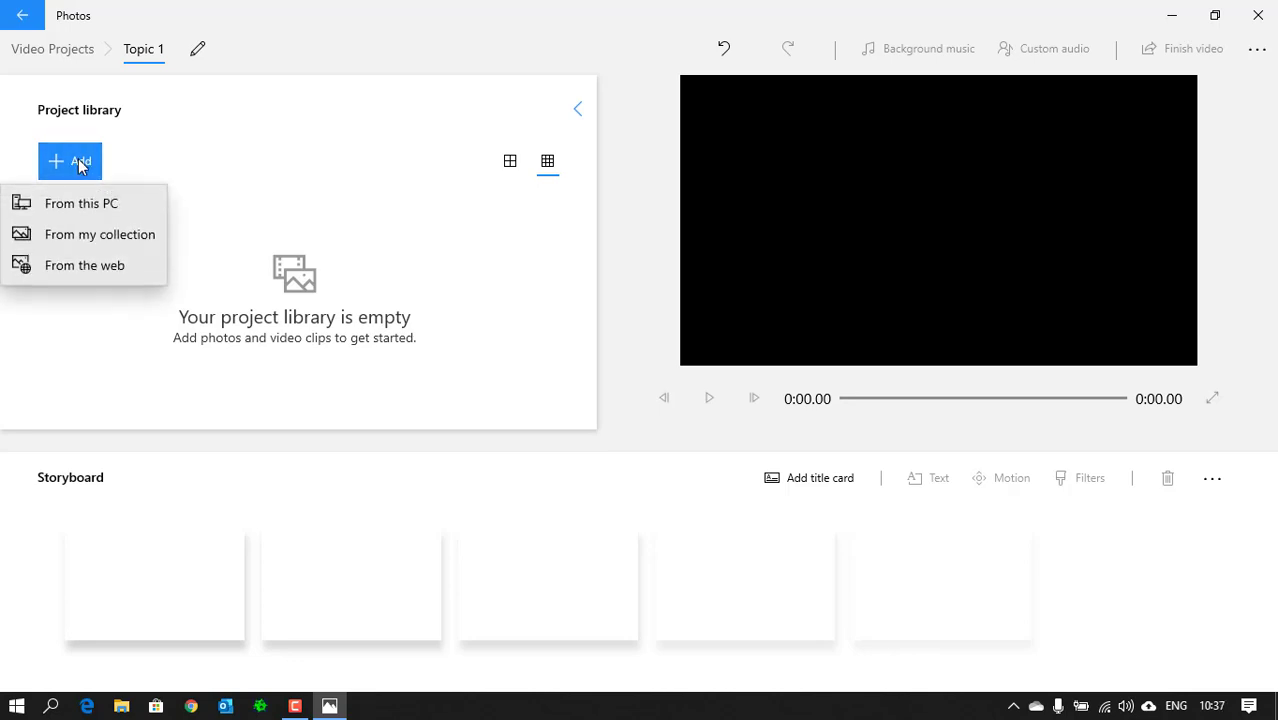
{"action": "left_click", "coordinate": [85, 205]}
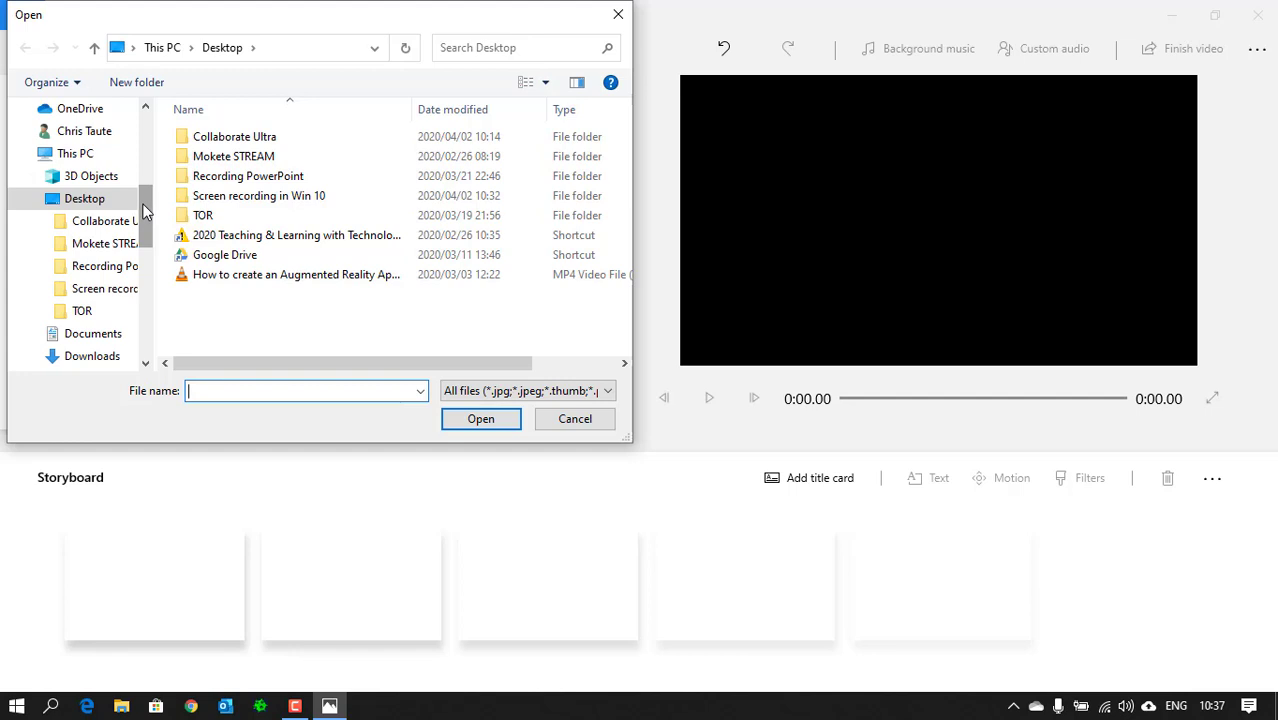
{"action": "left_click_drag", "start_coordinate": [142, 203], "coordinate": [143, 220]}
{"action": "scroll", "coordinate": [141, 220], "scroll_direction": "up", "scroll_amount": 1}
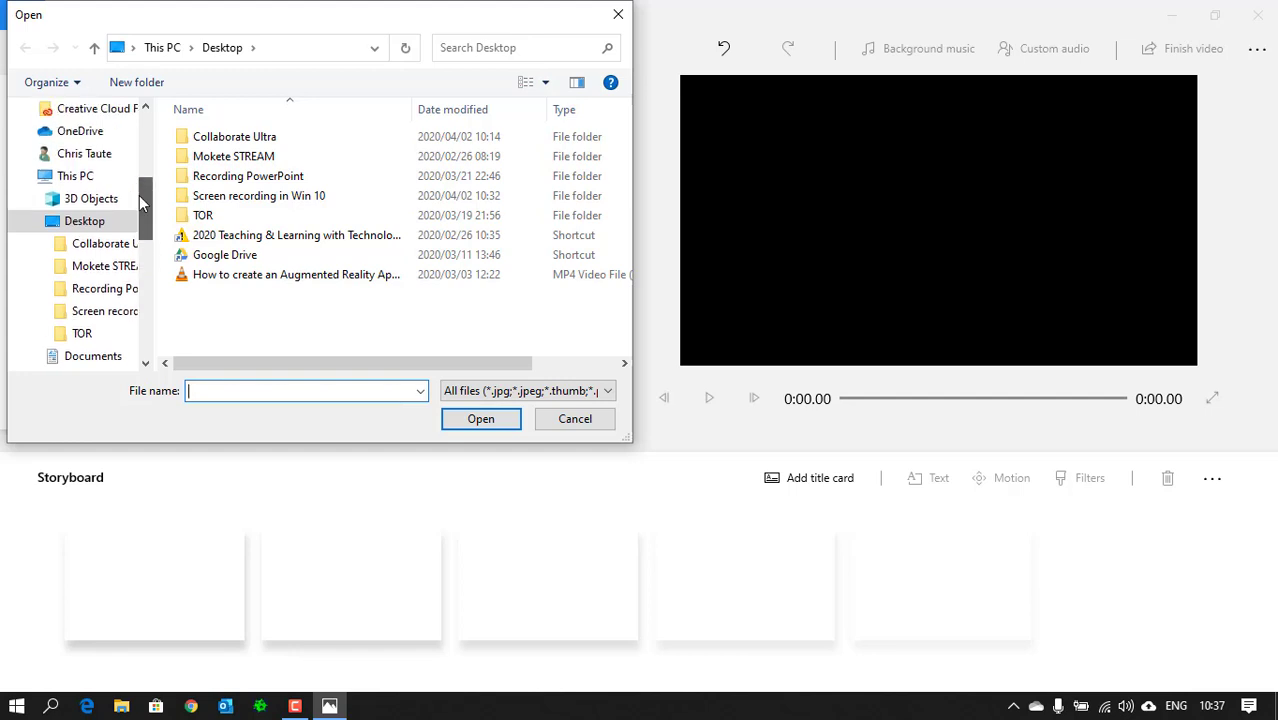
{"action": "left_click", "coordinate": [84, 178]}
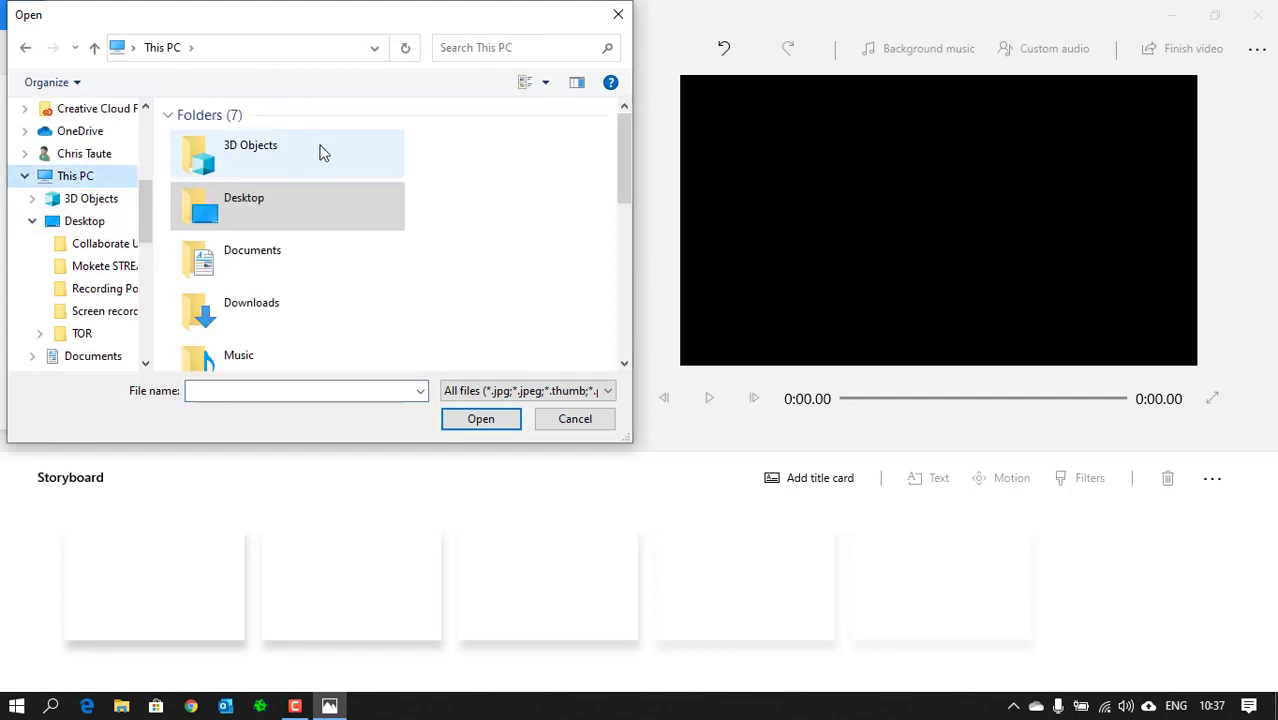
Step: Add My Video.mp4, Title Slide 2018.png and Training.png from C:\Video demo to the library
{"action": "scroll", "coordinate": [250, 275], "scroll_direction": "down", "scroll_amount": 5}
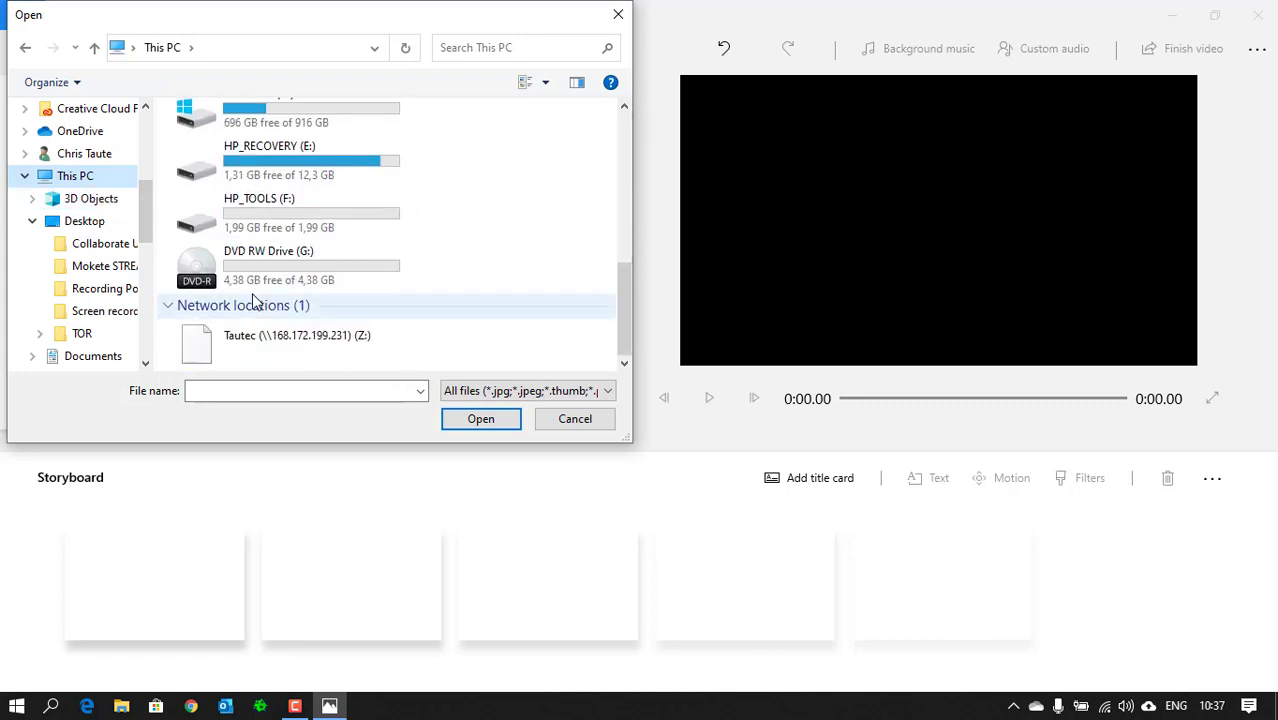
{"action": "scroll", "coordinate": [226, 120], "scroll_direction": "up", "scroll_amount": 2}
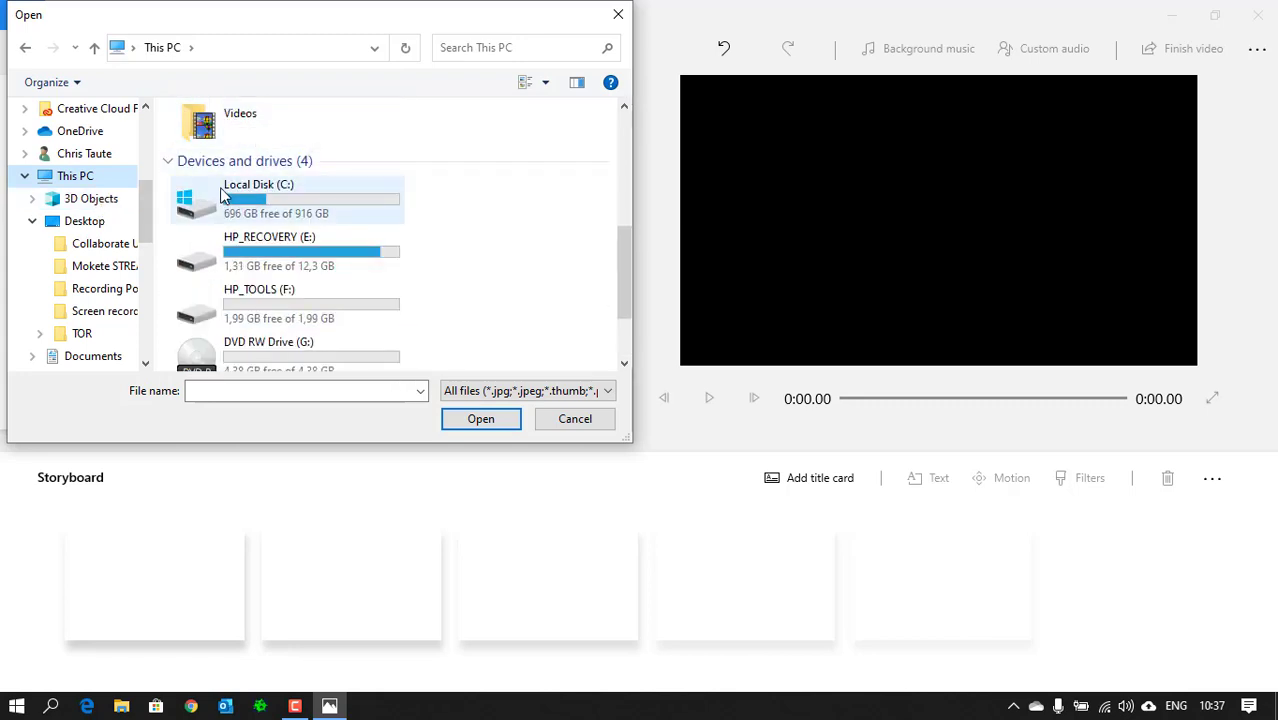
{"action": "double_click", "coordinate": [228, 193]}
{"action": "scroll", "coordinate": [313, 316], "scroll_direction": "down", "scroll_amount": 1}
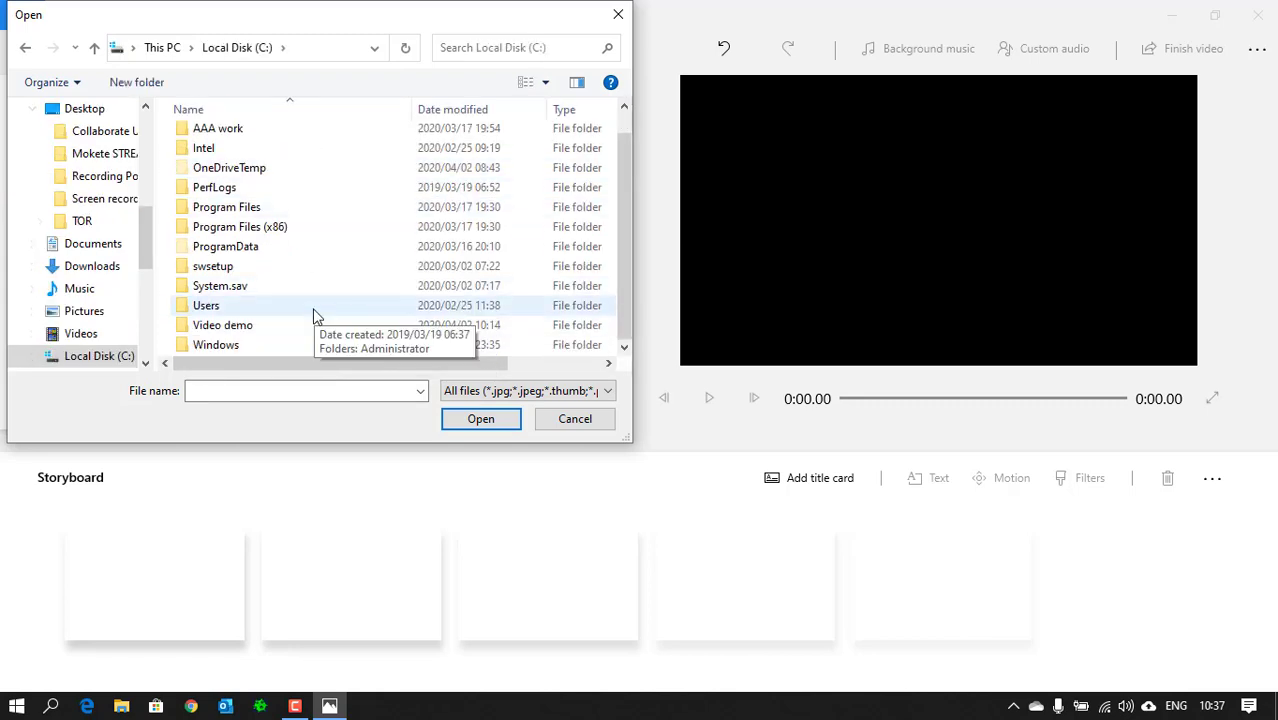
{"action": "double_click", "coordinate": [222, 329]}
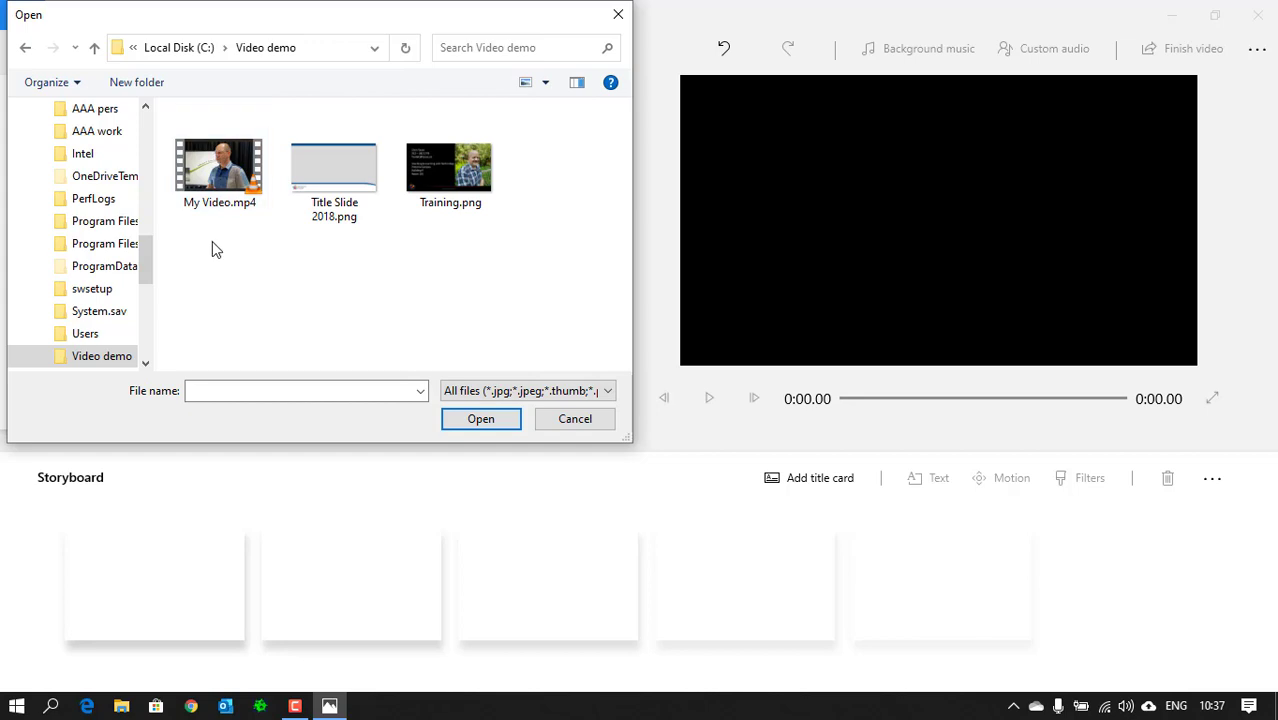
{"action": "left_click_drag", "start_coordinate": [212, 241], "coordinate": [496, 155]}
{"action": "left_click", "coordinate": [480, 420]}
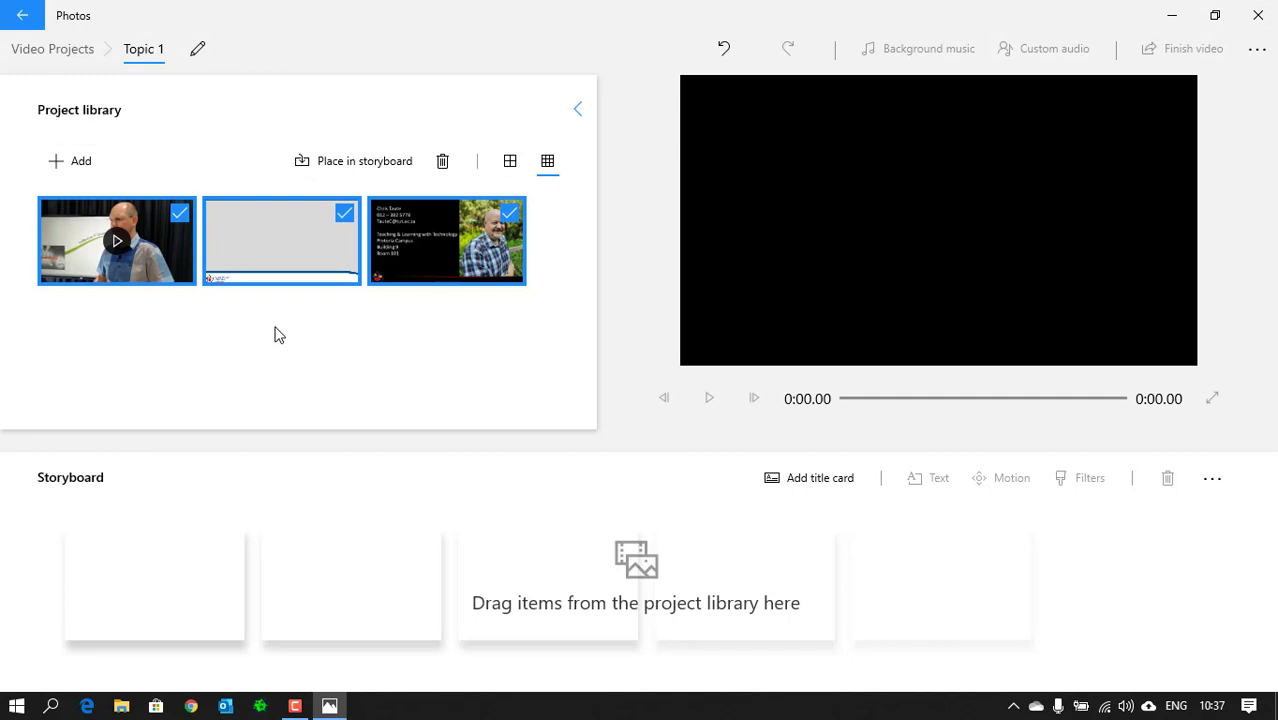
Step: Place Title Slide 2018 first on the storyboard and open its Text editor
{"action": "left_click", "coordinate": [316, 349]}
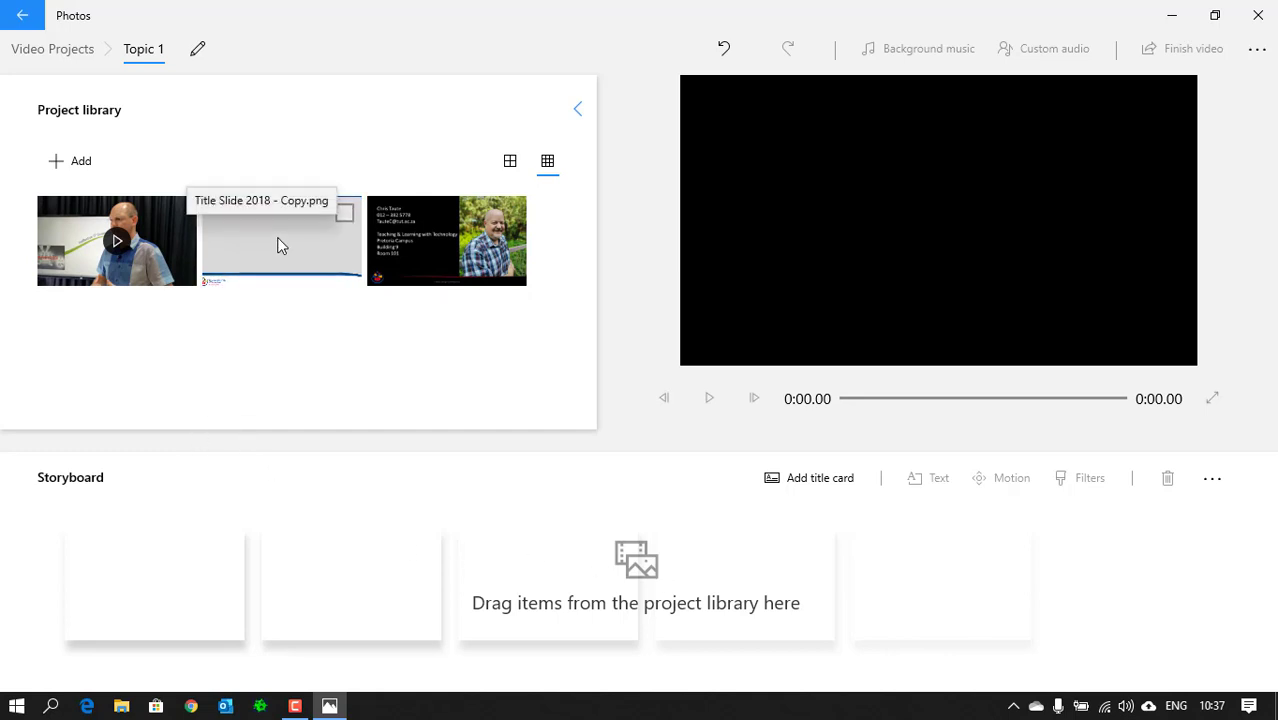
{"action": "left_click_drag", "start_coordinate": [276, 242], "coordinate": [148, 579]}
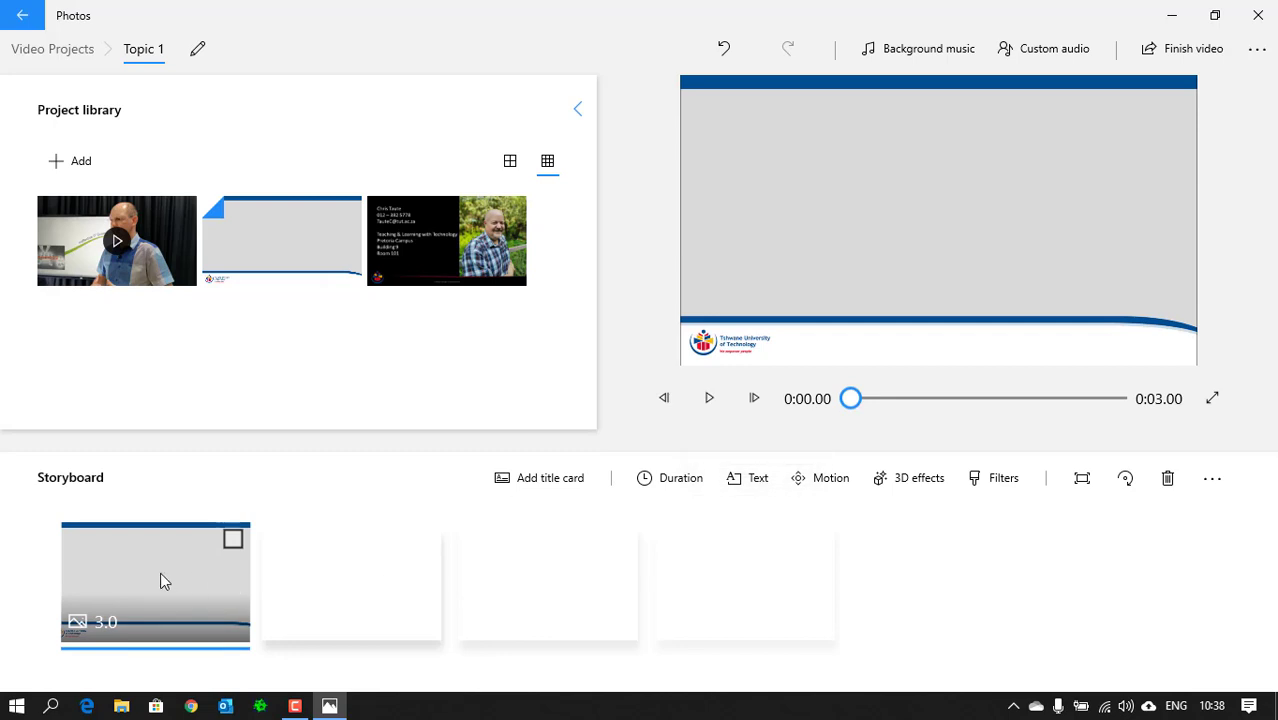
{"action": "left_click", "coordinate": [755, 482]}
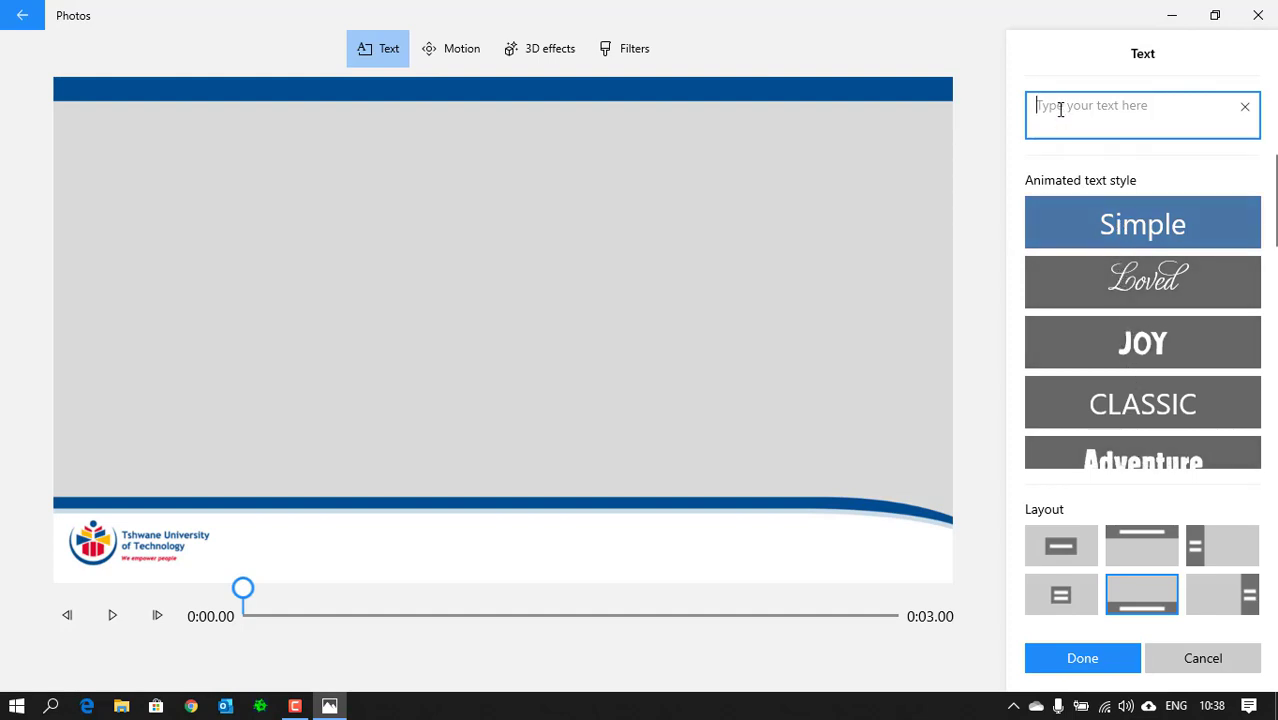
Step: Enter 'Topic 1' as the title text in Simple style with the centred Title 1 layout
{"action": "type", "text": "Topi"}
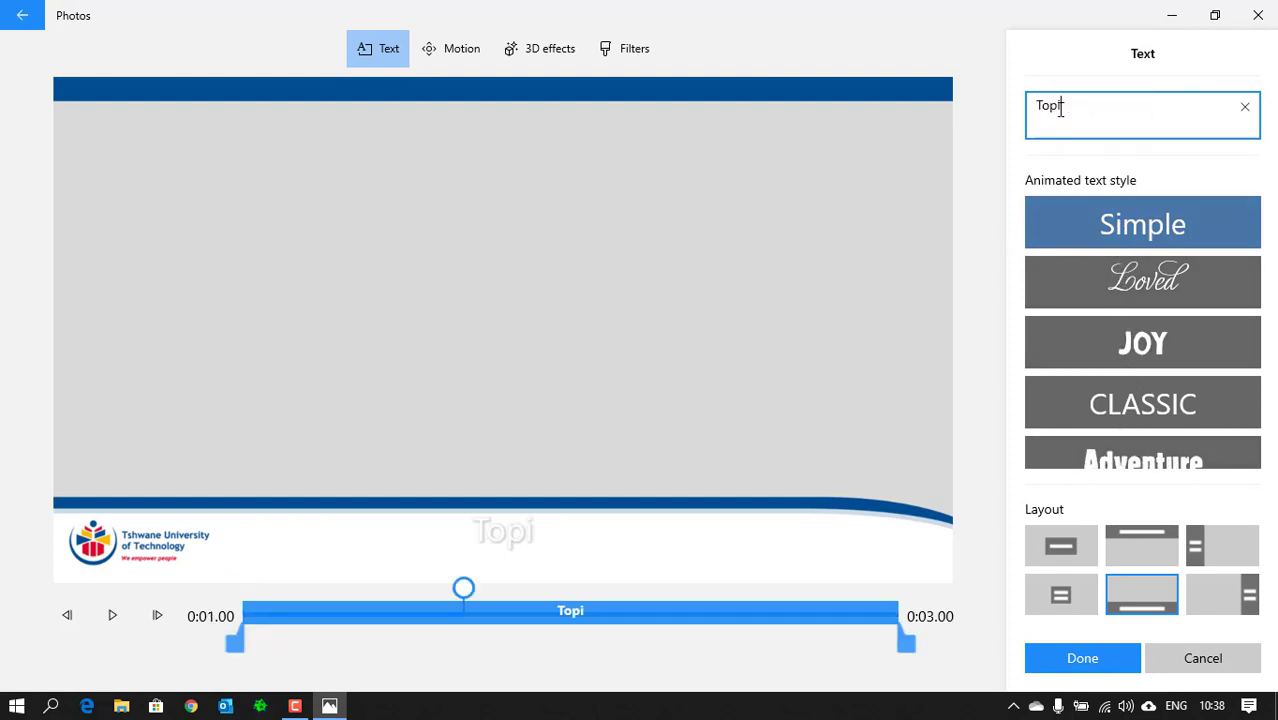
{"action": "type", "text": "c !"}
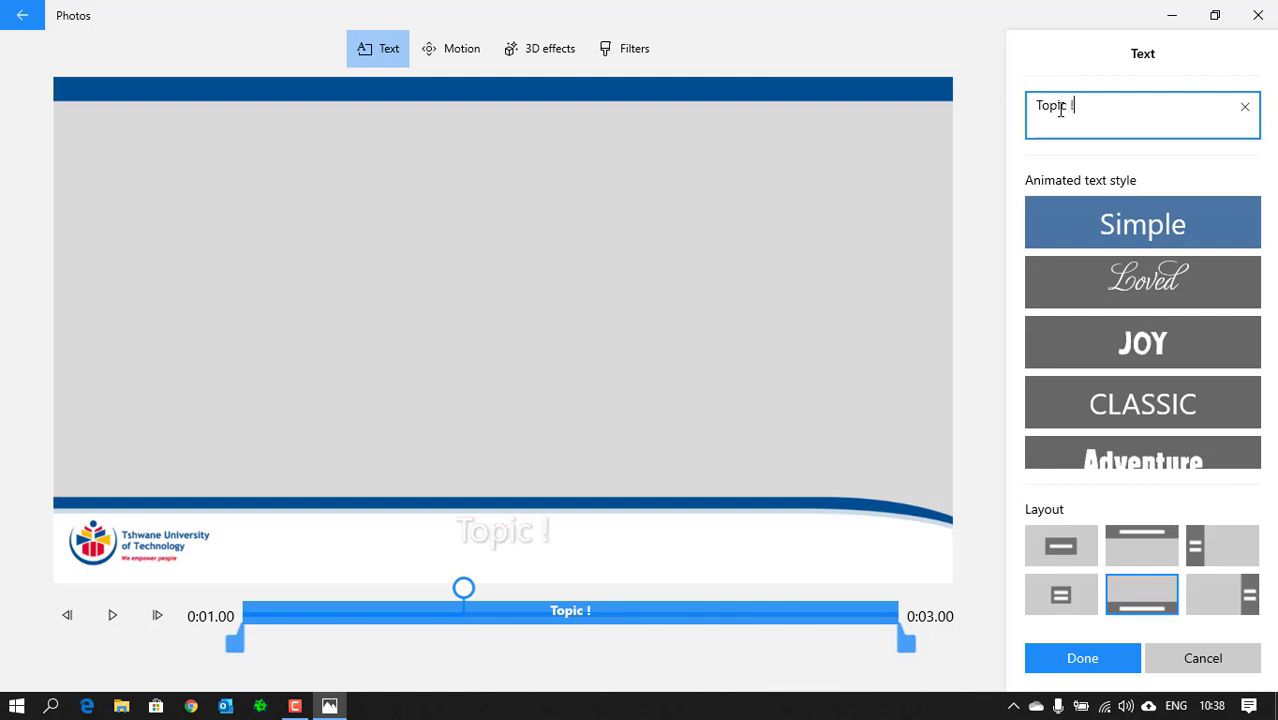
{"action": "key", "text": "BackSpace"}
{"action": "type", "text": "1"}
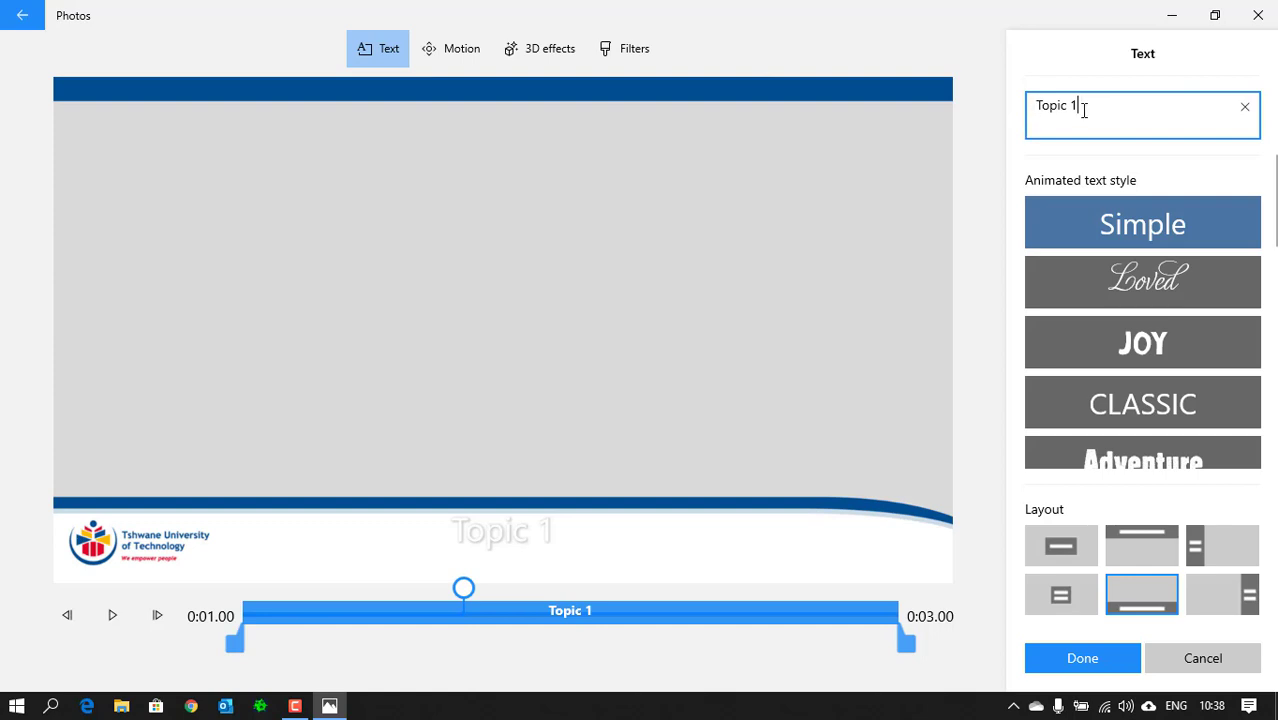
{"action": "left_click", "coordinate": [1146, 340]}
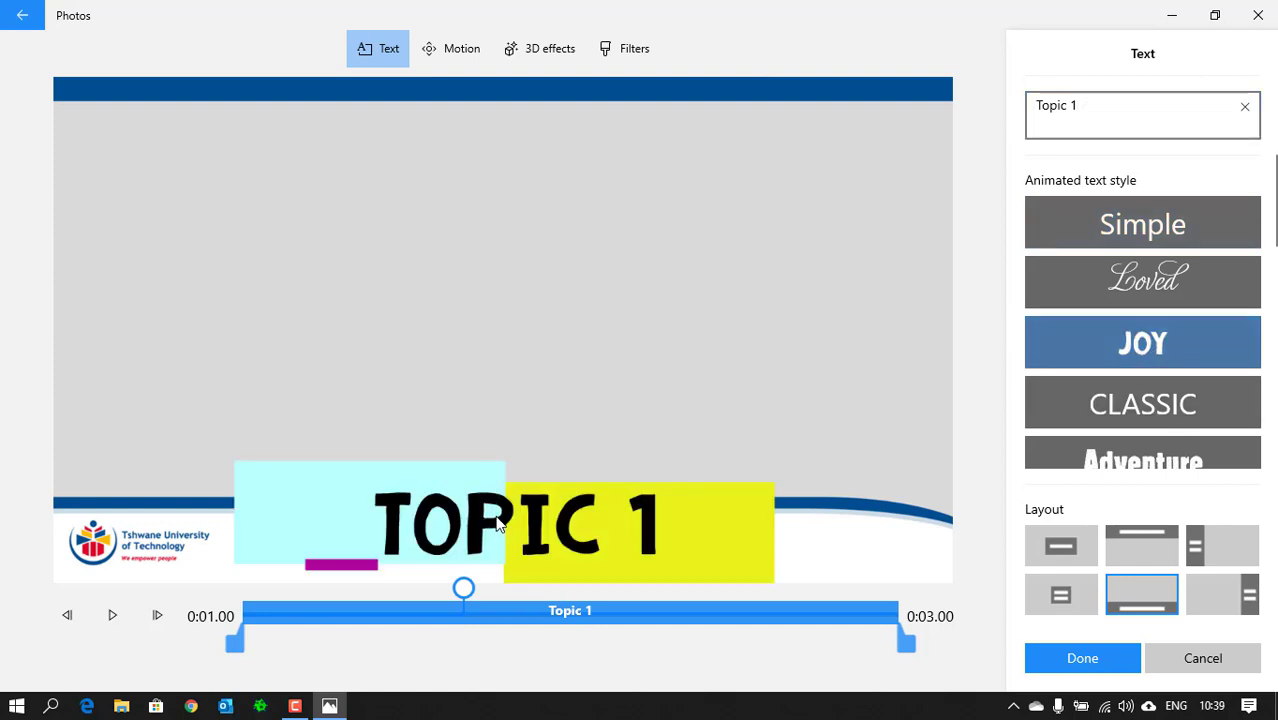
{"action": "left_click", "coordinate": [1135, 406]}
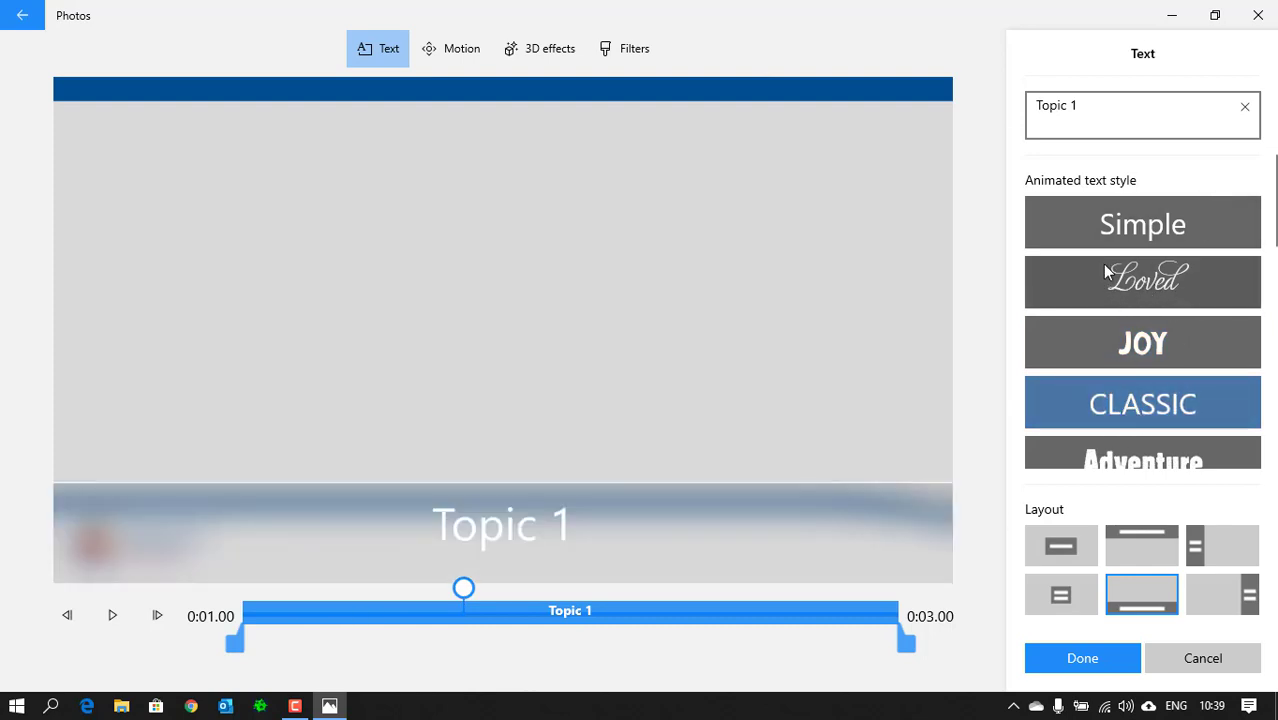
{"action": "left_click", "coordinate": [1132, 226]}
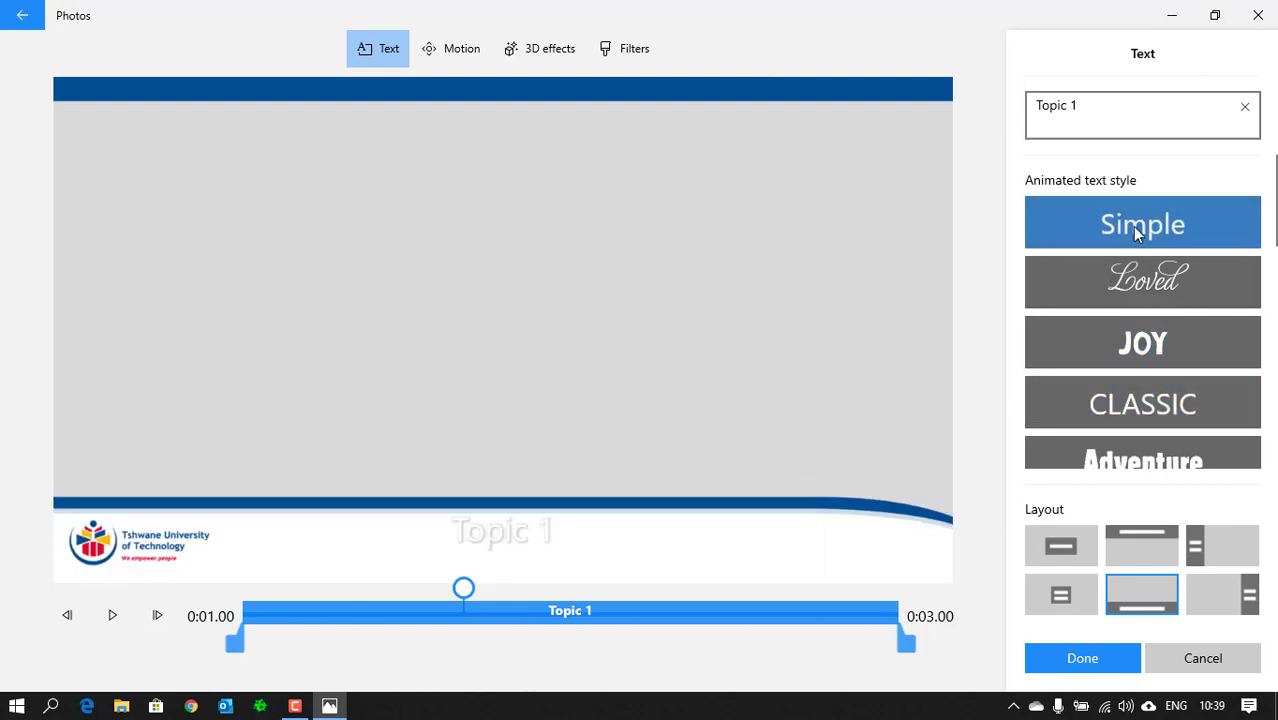
{"action": "left_click", "coordinate": [1060, 541]}
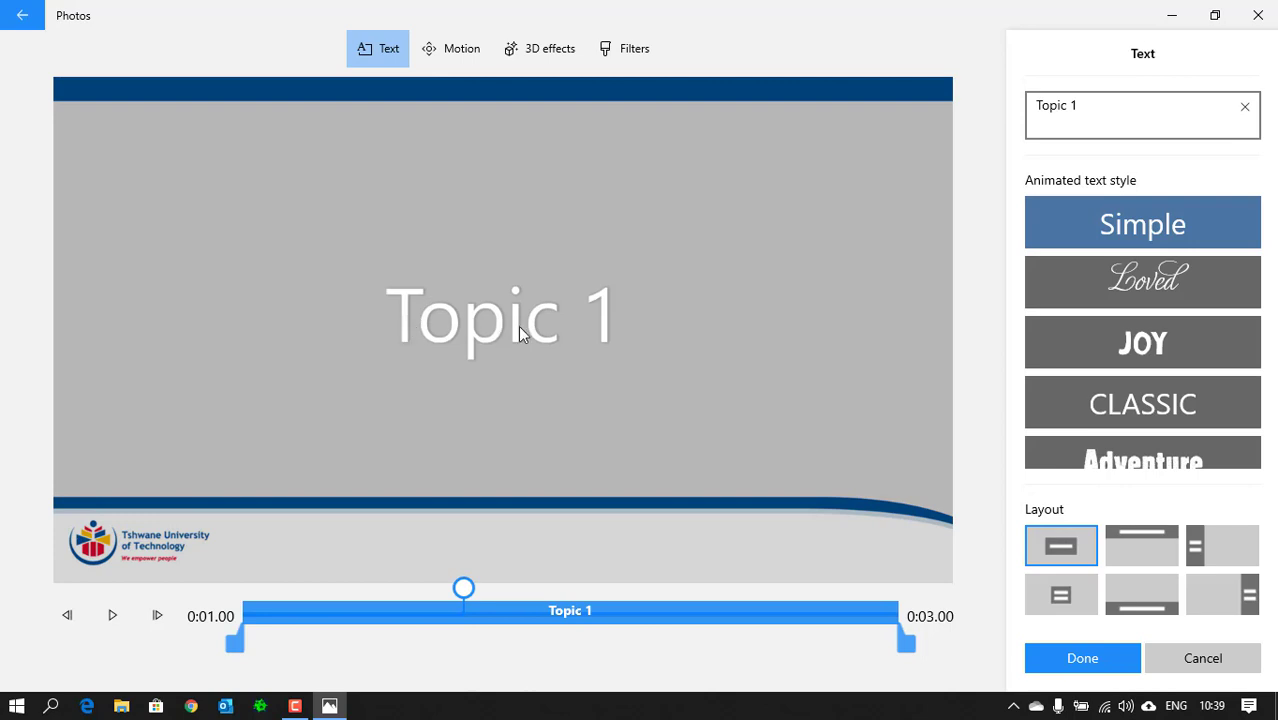
Step: Finish the title text and play the title card preview to its end
{"action": "left_click", "coordinate": [1080, 656]}
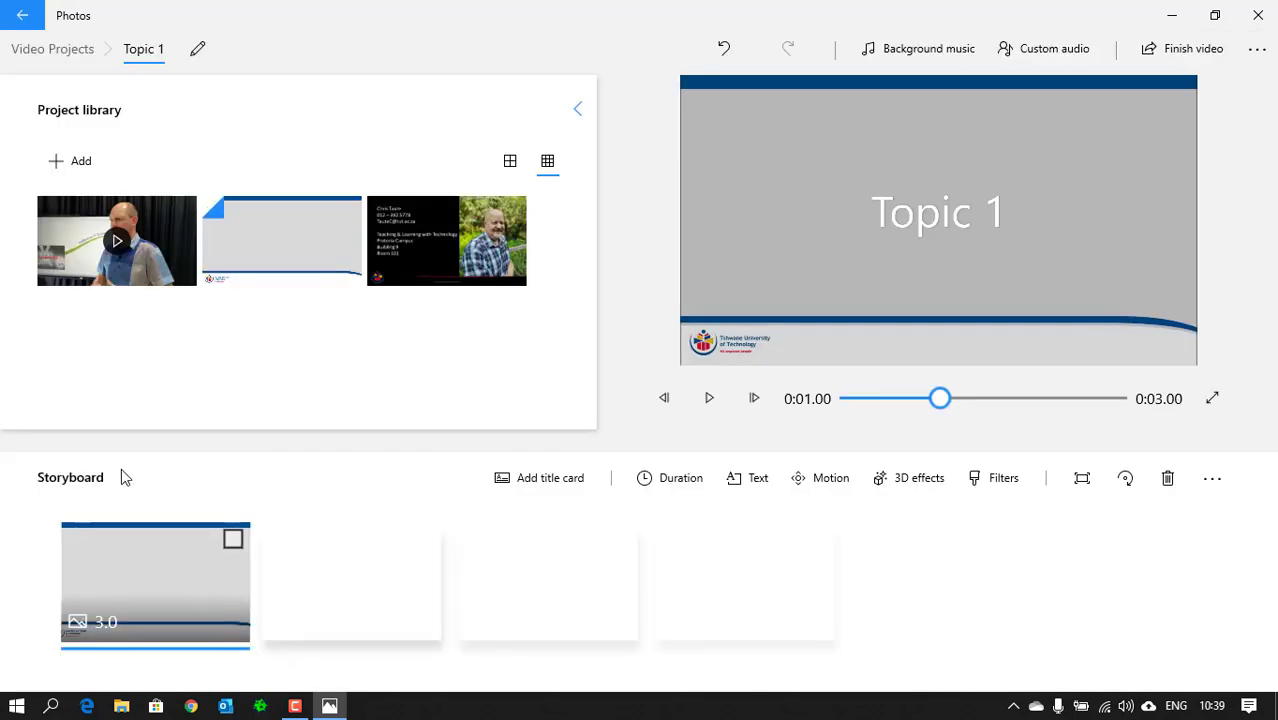
{"action": "left_click", "coordinate": [709, 398]}
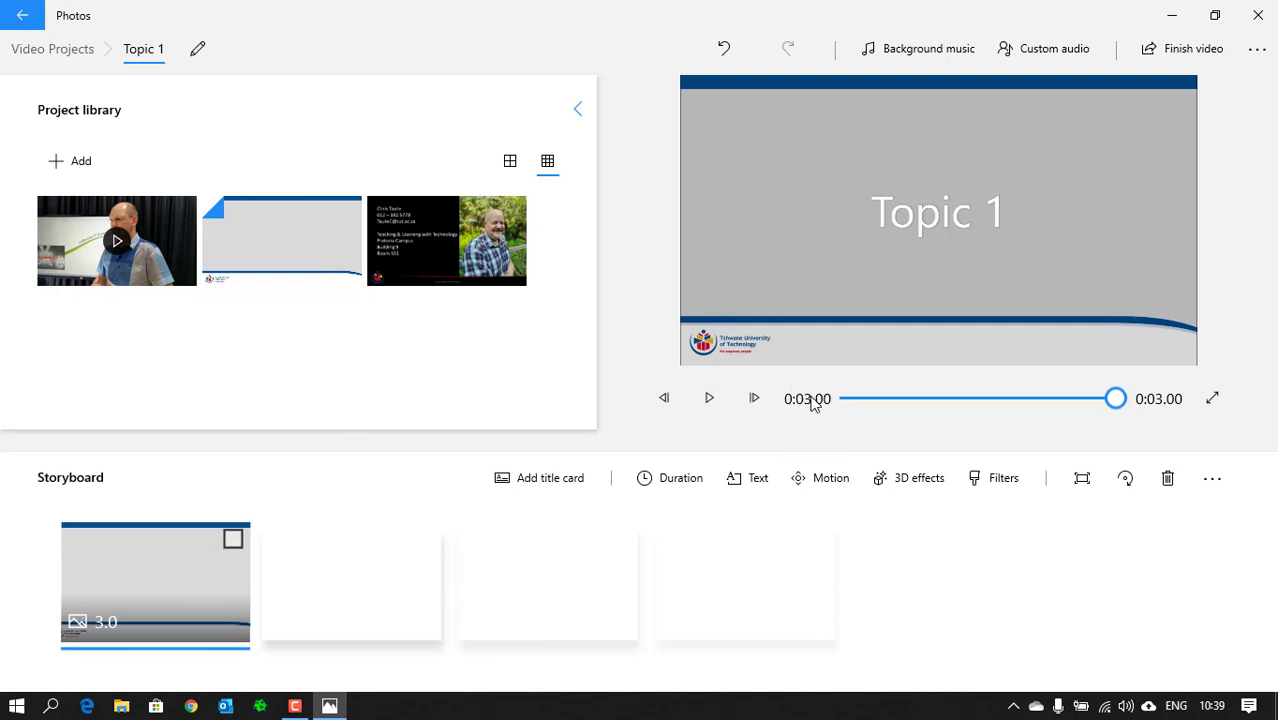
Step: Change the title card's duration setting to 2 seconds
{"action": "right_click", "coordinate": [148, 567]}
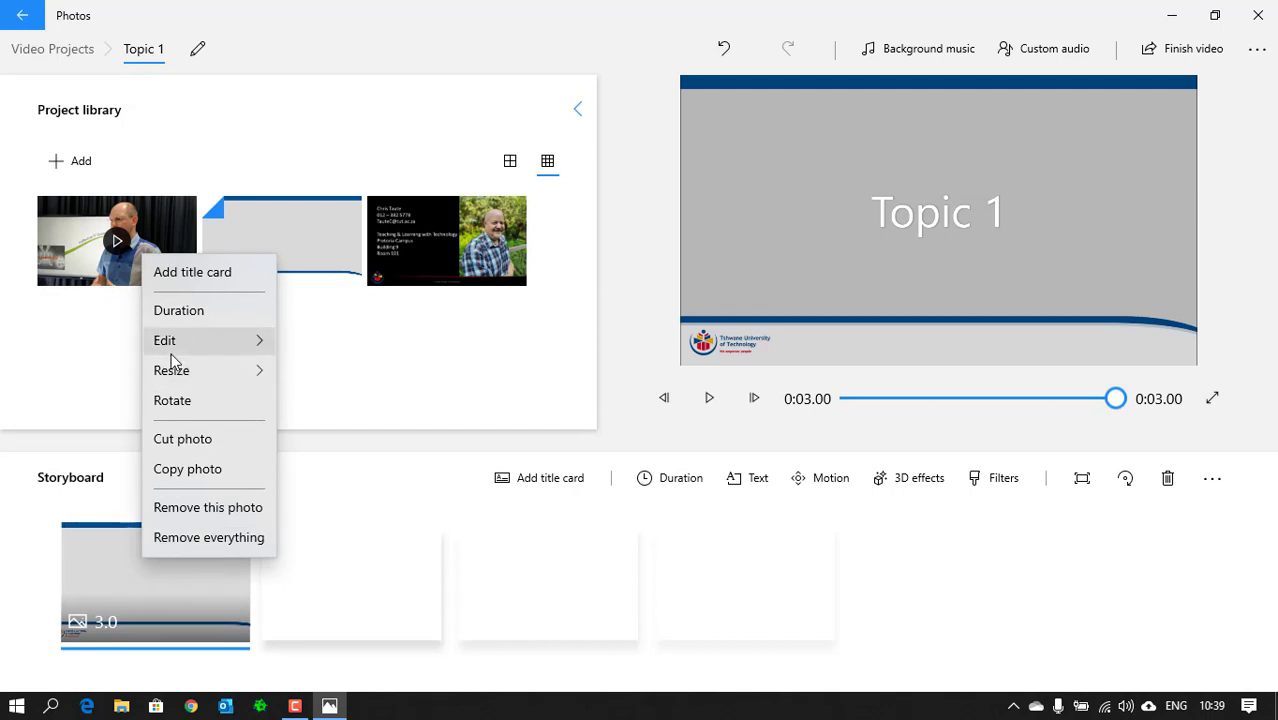
{"action": "mouse_move", "coordinate": [178, 345]}
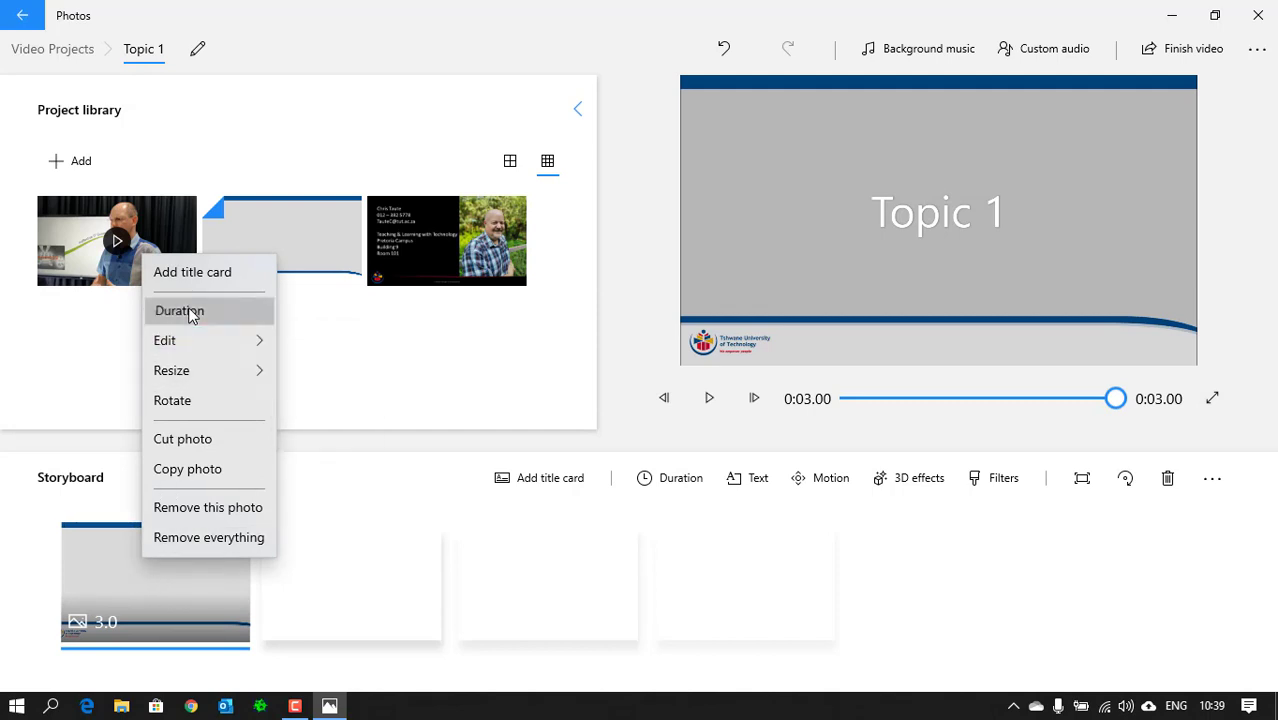
{"action": "left_click", "coordinate": [188, 309]}
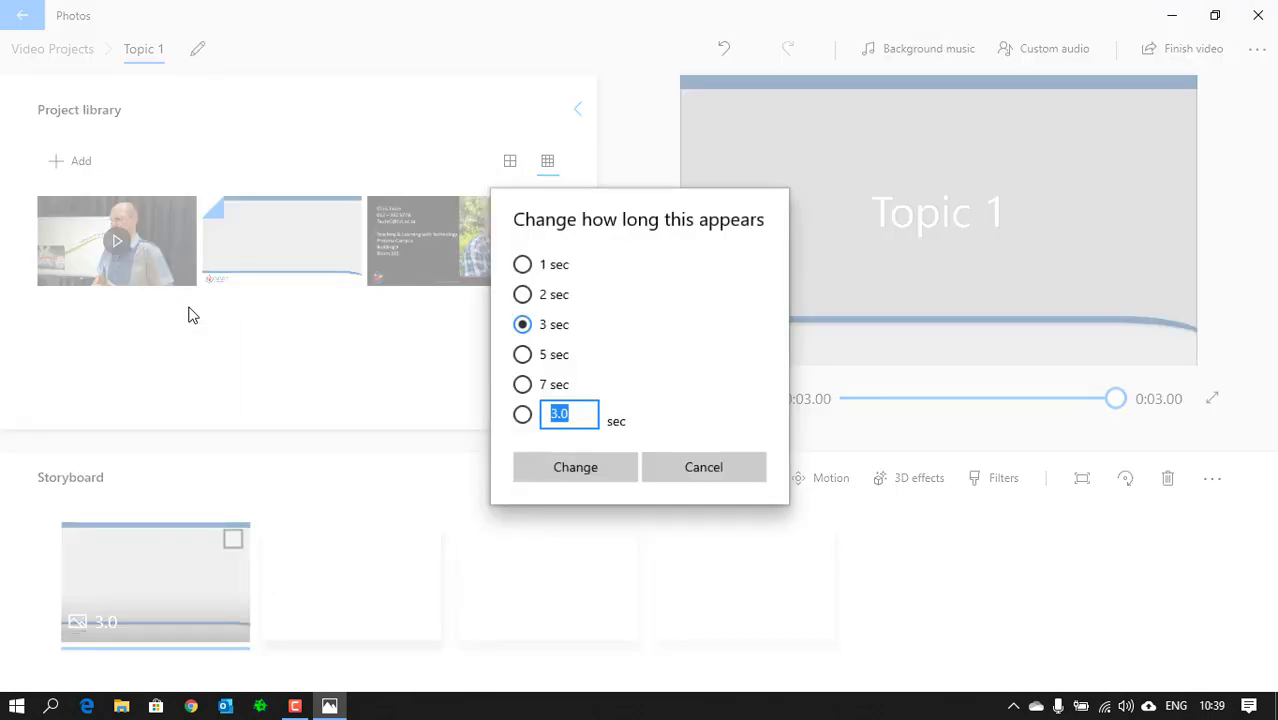
{"action": "left_click", "coordinate": [524, 358]}
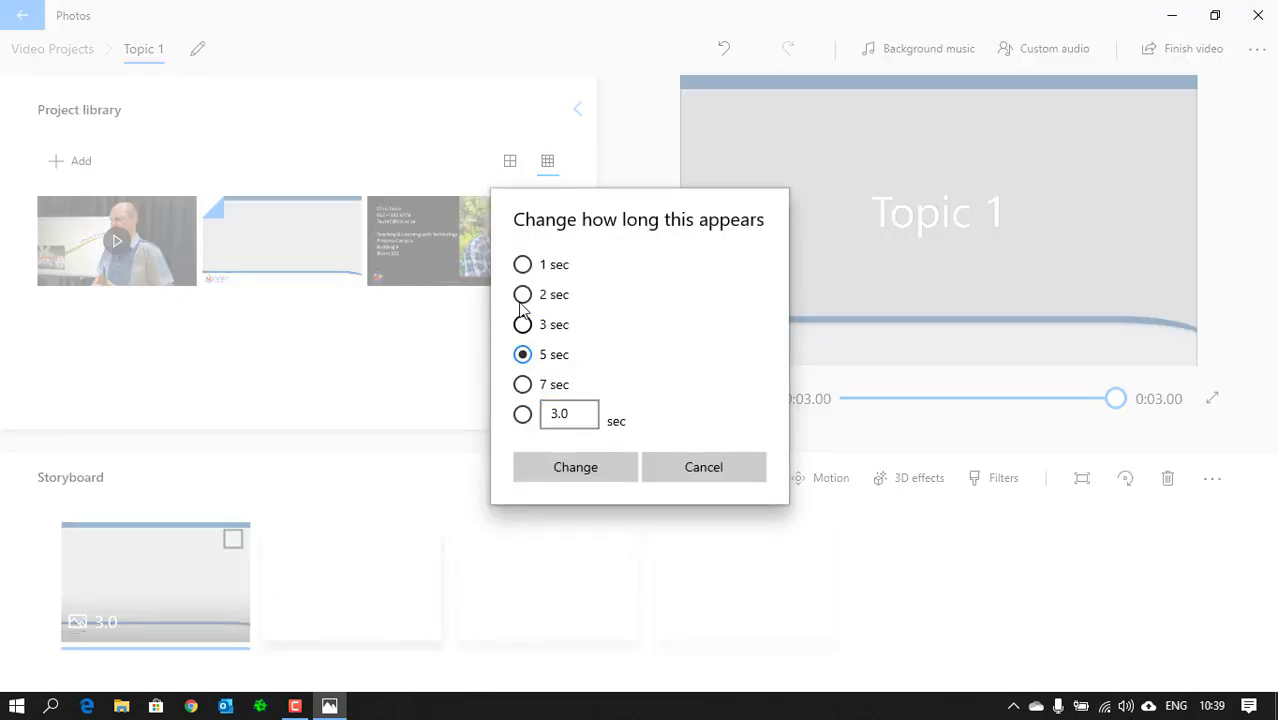
{"action": "left_click", "coordinate": [521, 298]}
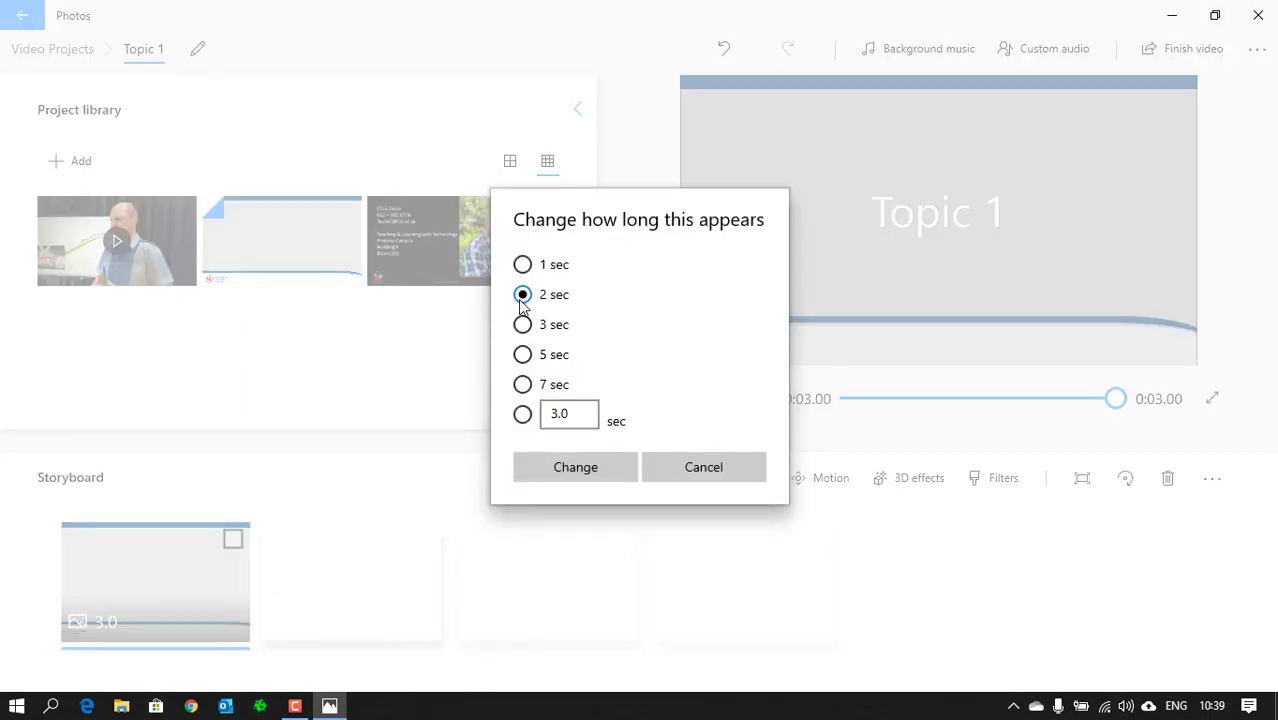
{"action": "left_click", "coordinate": [523, 415]}
{"action": "left_click", "coordinate": [524, 387]}
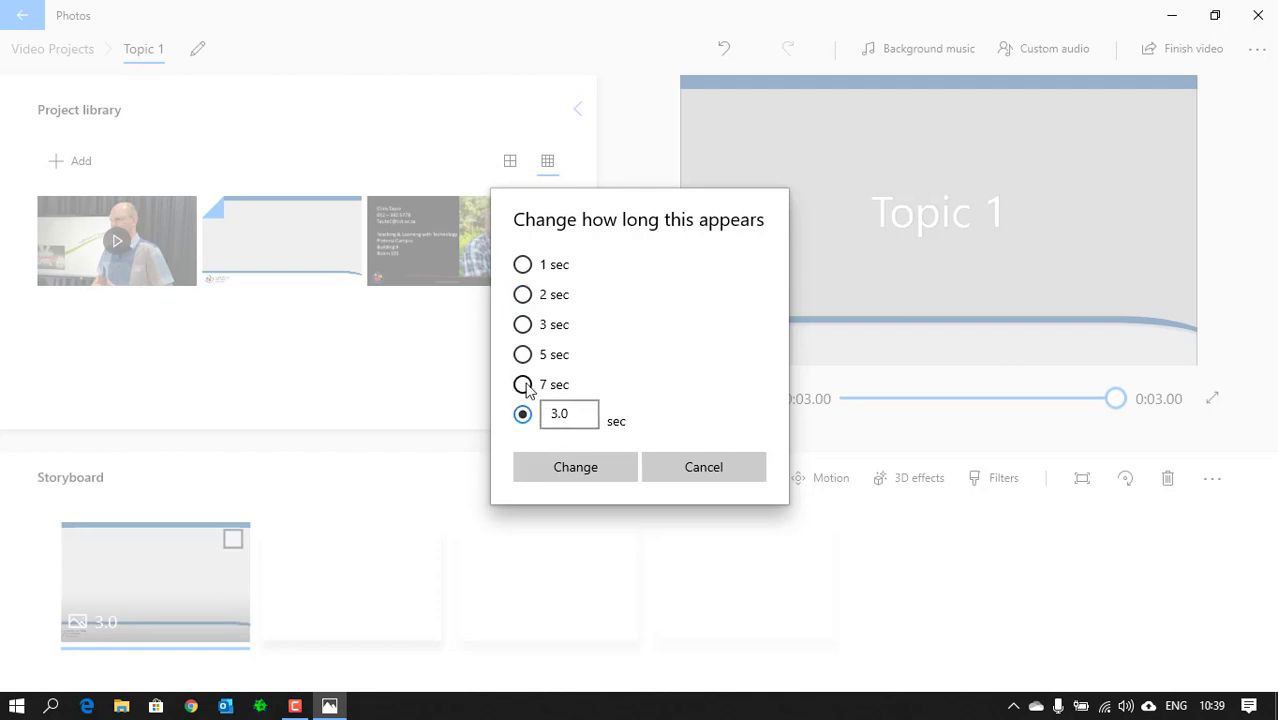
{"action": "left_click", "coordinate": [522, 297]}
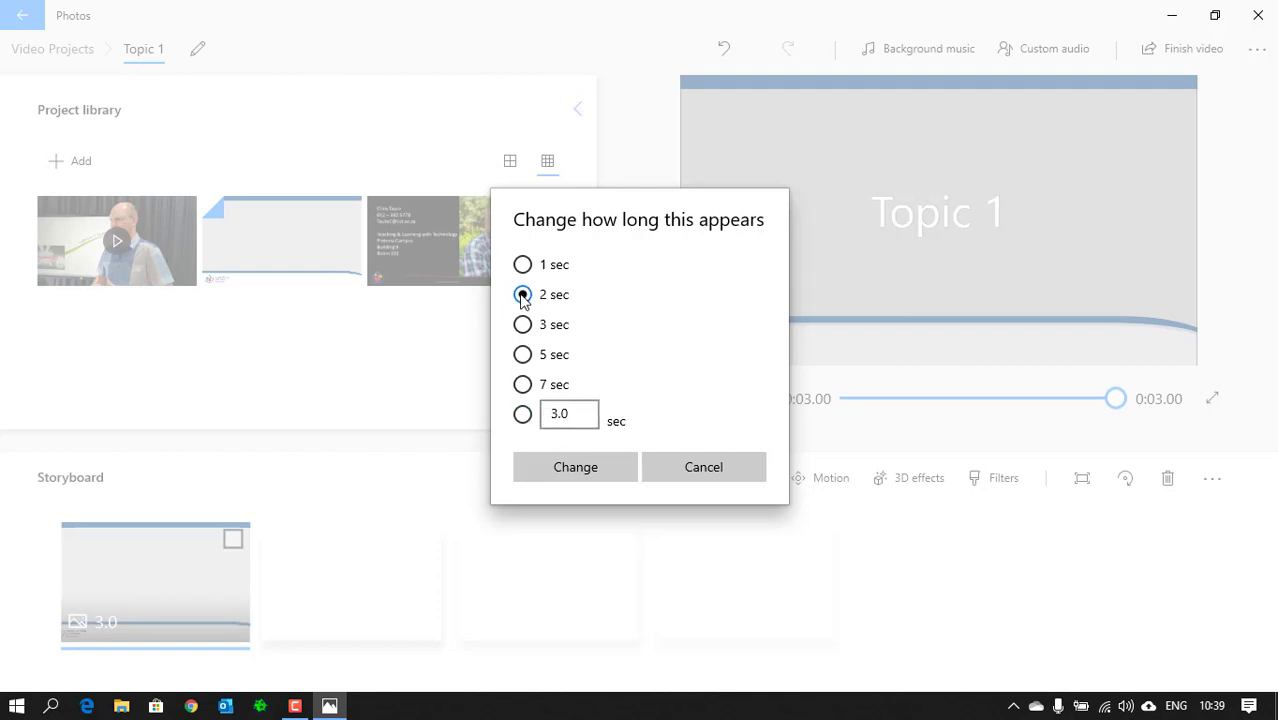
{"action": "left_click", "coordinate": [578, 470]}
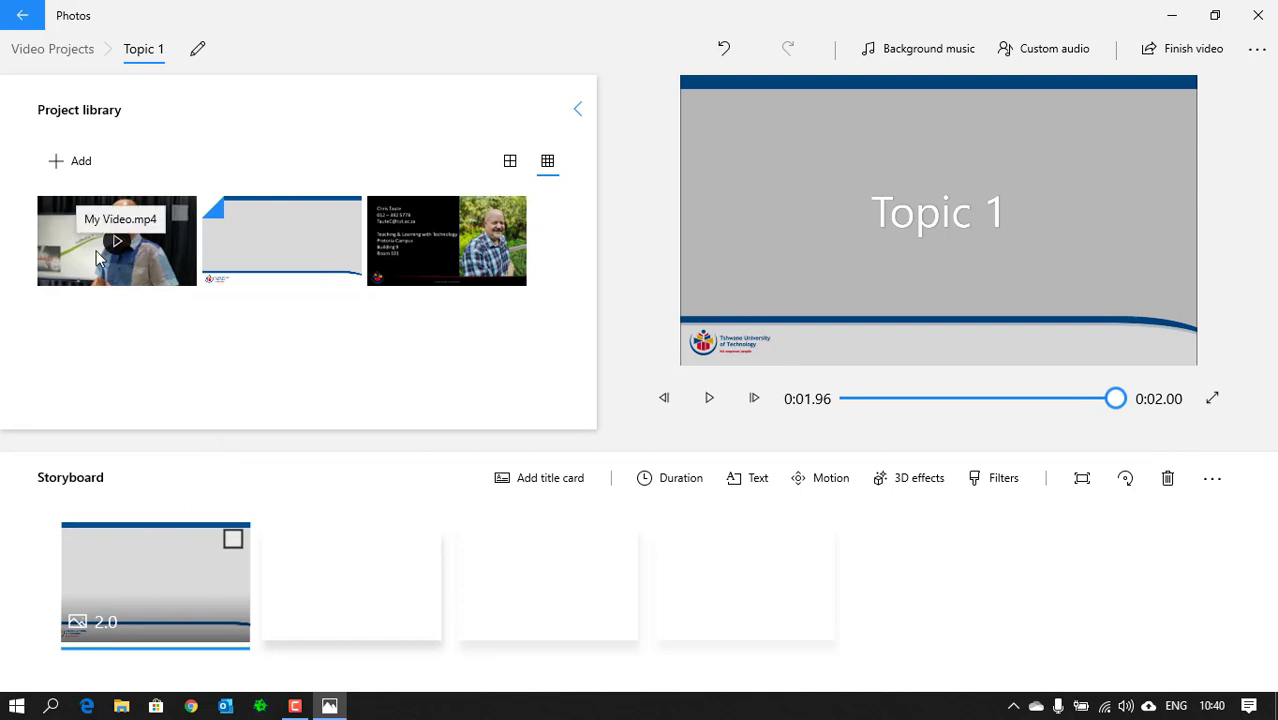
Step: Add My Video.mp4 after the title card, then play and scrub the preview
{"action": "left_click_drag", "start_coordinate": [100, 260], "coordinate": [357, 594]}
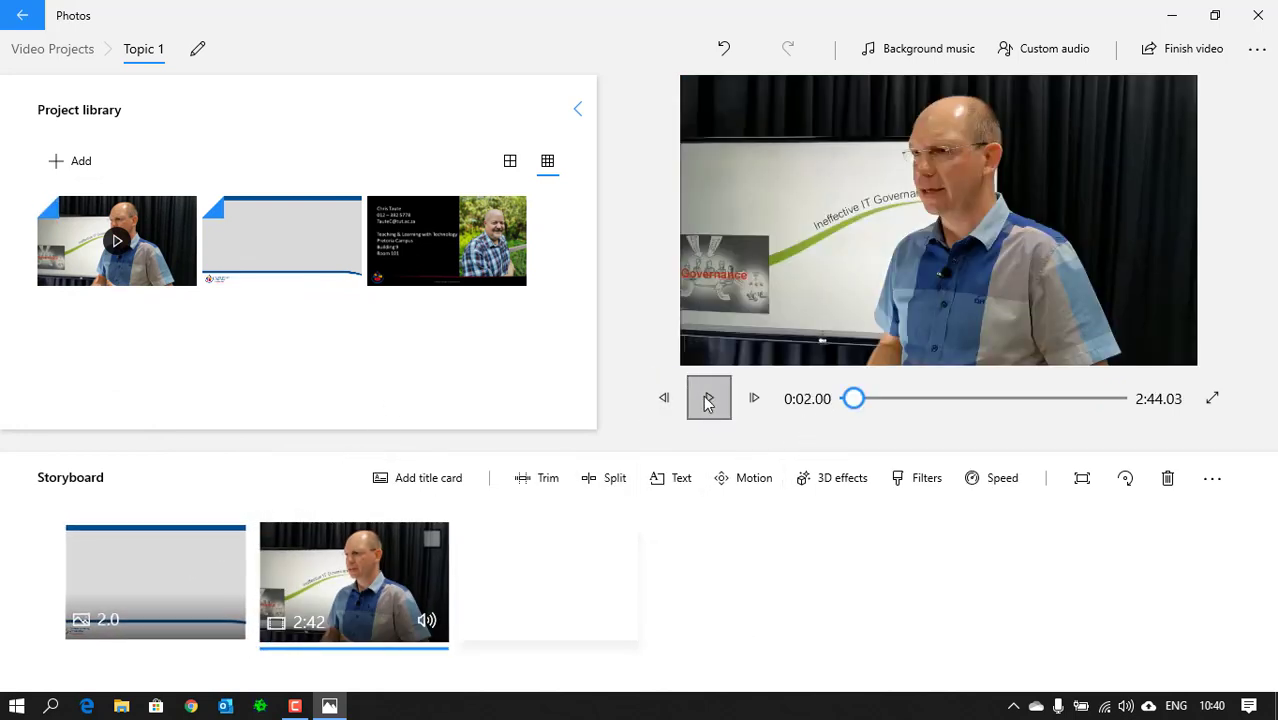
{"action": "left_click_drag", "start_coordinate": [855, 400], "coordinate": [834, 402]}
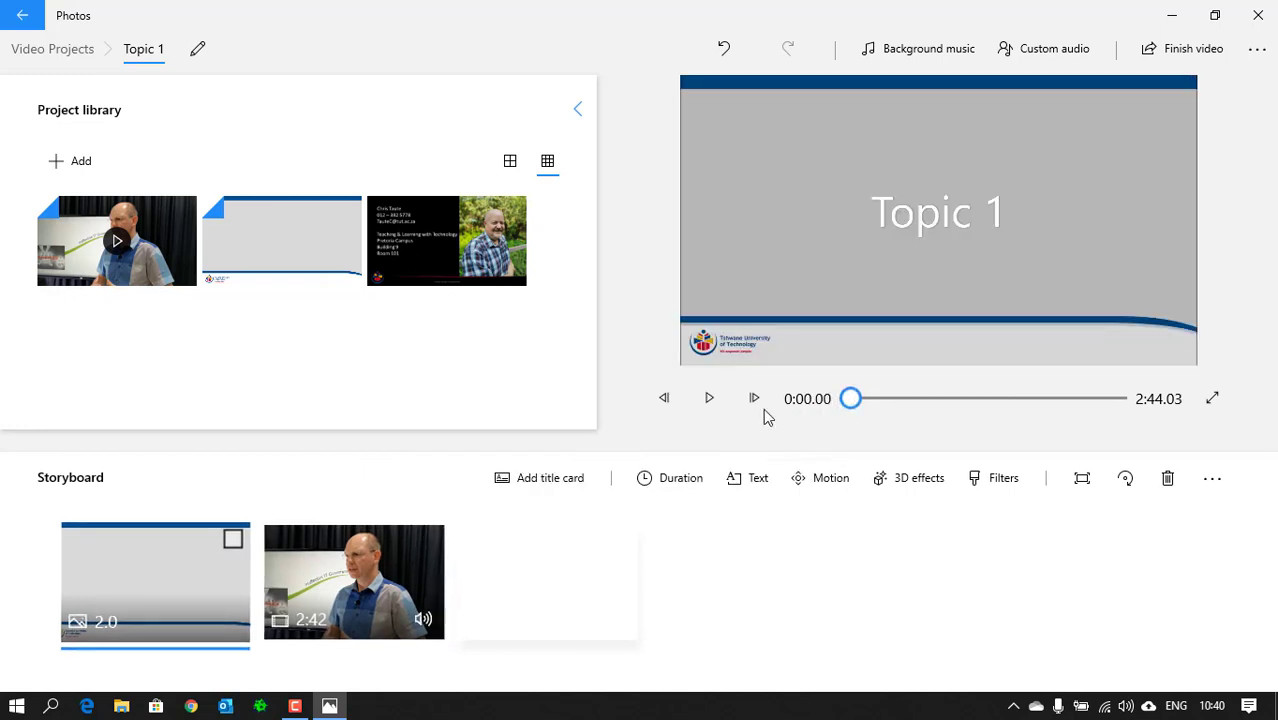
{"action": "left_click", "coordinate": [709, 400]}
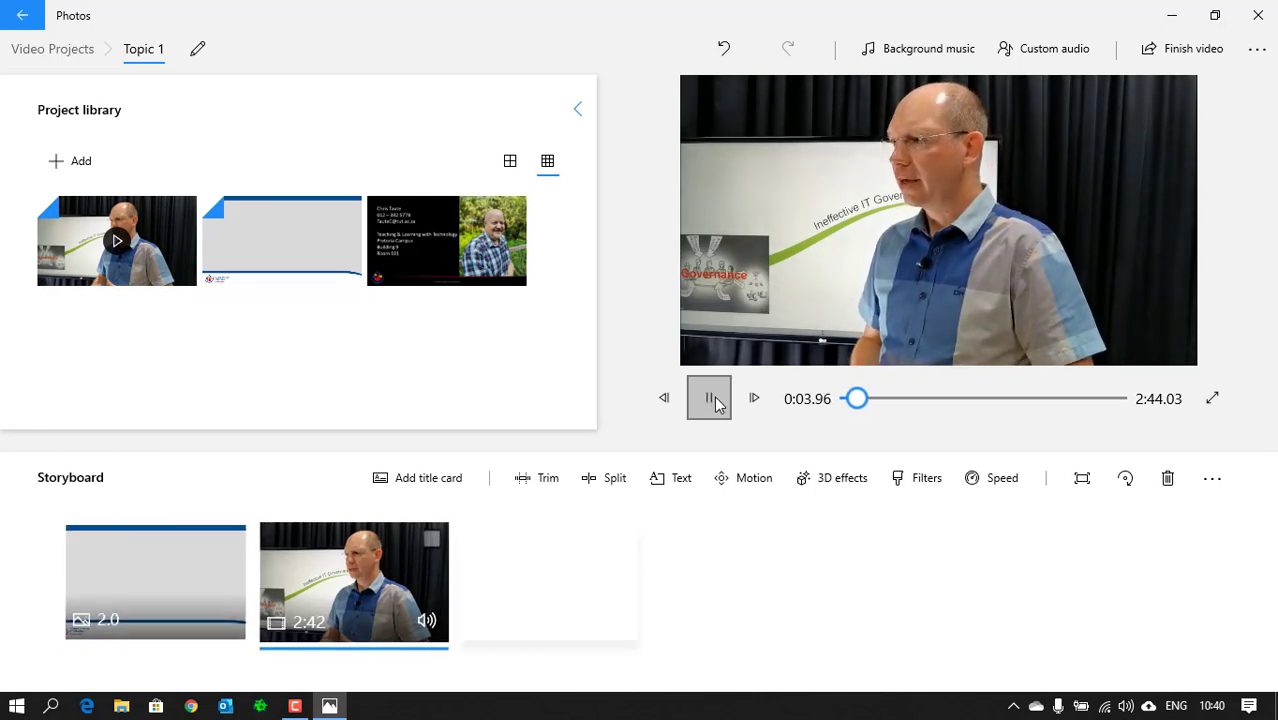
{"action": "left_click", "coordinate": [711, 400]}
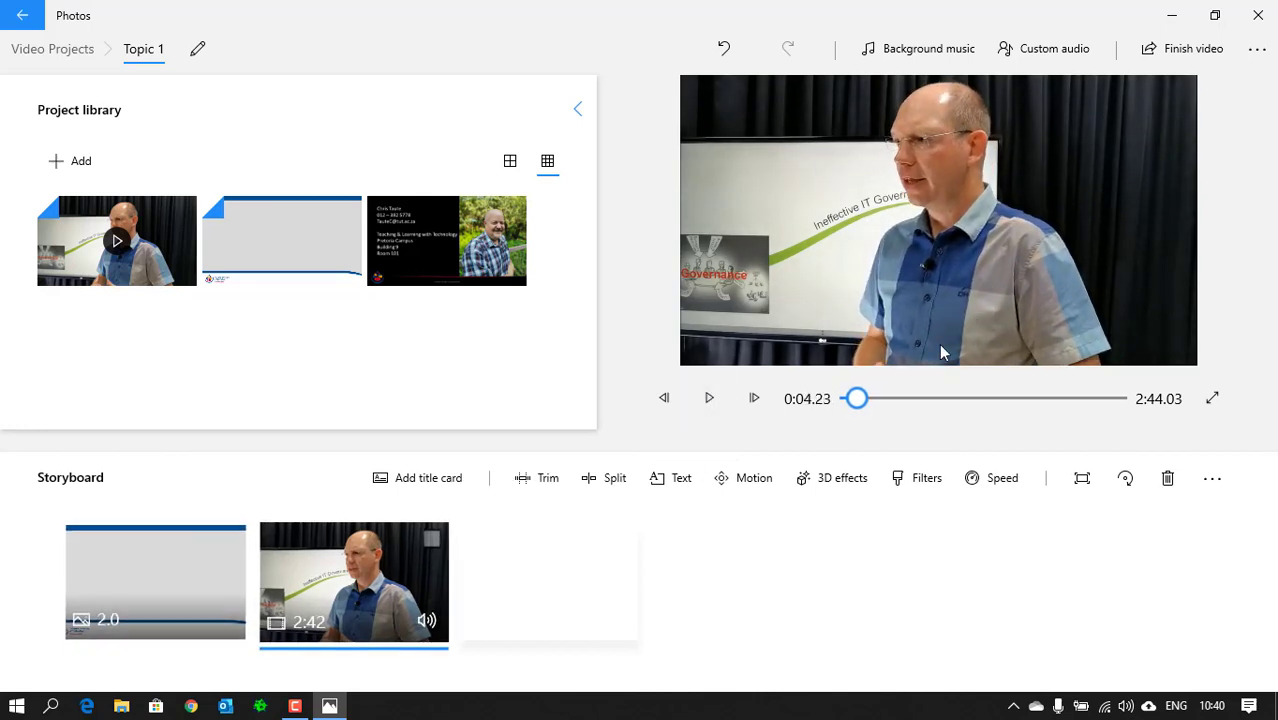
{"action": "left_click_drag", "start_coordinate": [852, 400], "coordinate": [897, 410]}
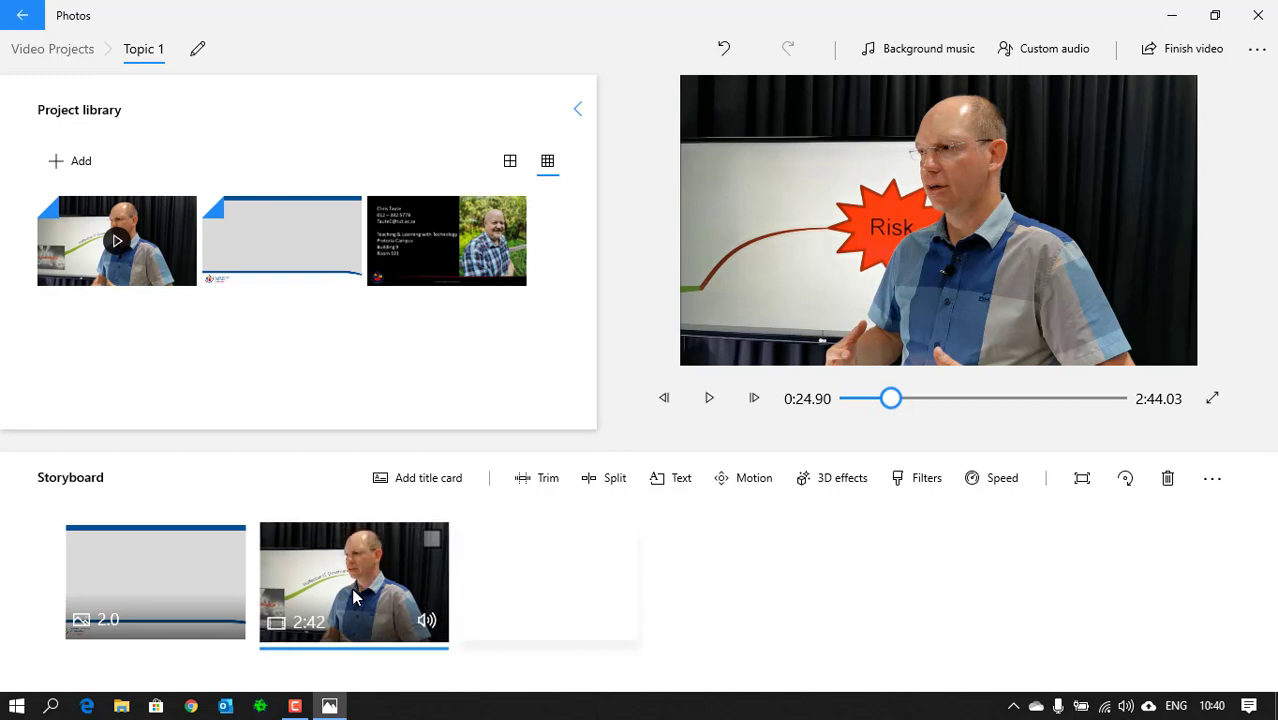
Step: Trim the lecture clip to the 0:40.40–0:49.60 section (9.73 seconds)
{"action": "left_click", "coordinate": [550, 481]}
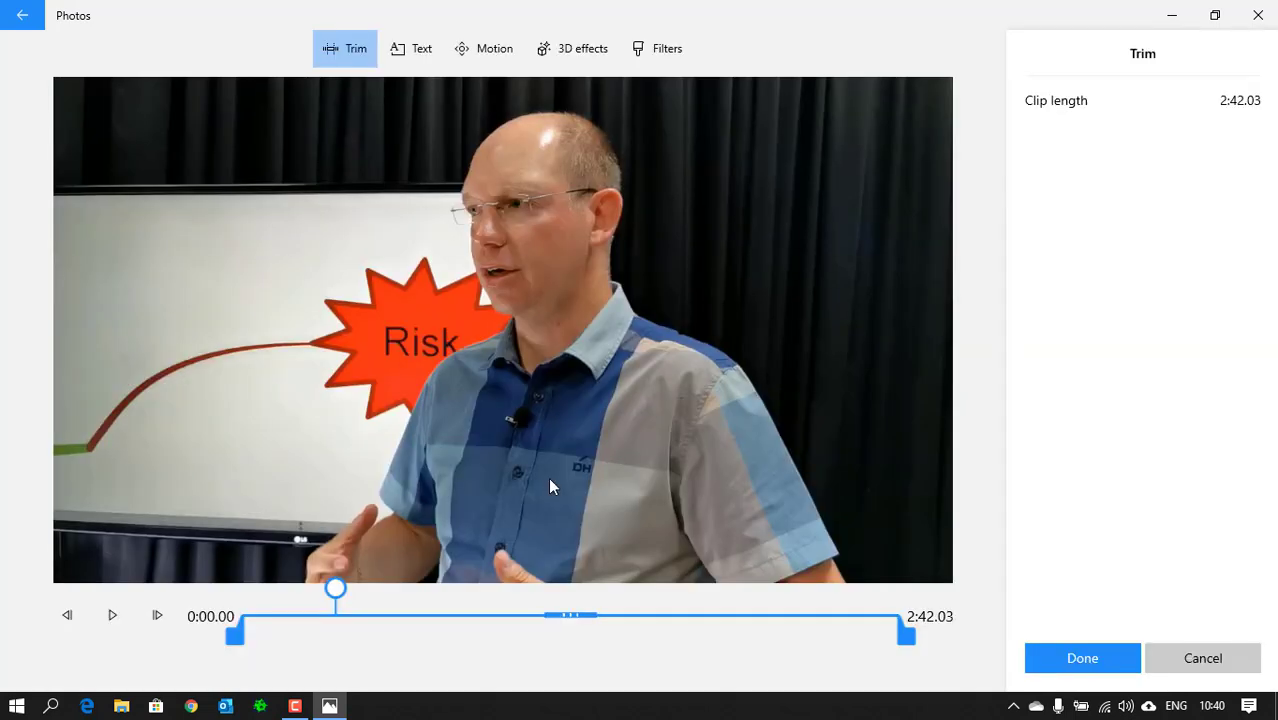
{"action": "left_click_drag", "start_coordinate": [237, 637], "coordinate": [327, 636]}
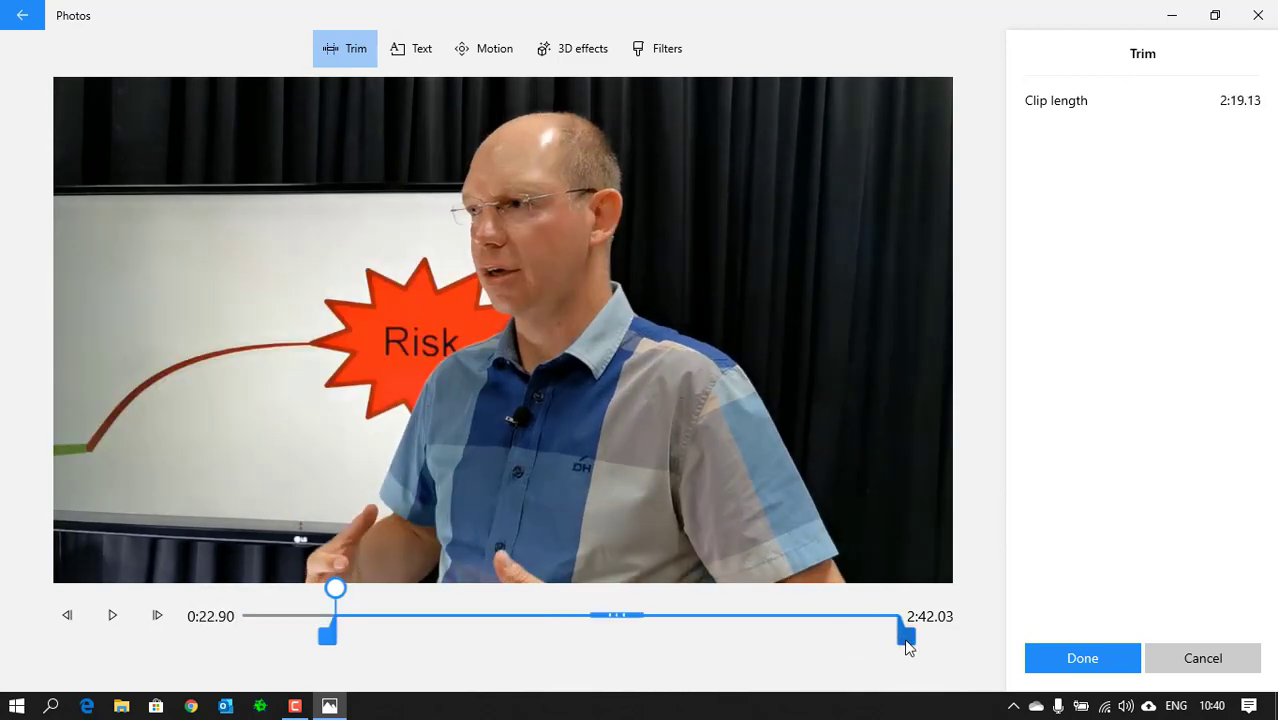
{"action": "mouse_move", "coordinate": [906, 640]}
{"action": "left_mouse_down"}
{"action": "mouse_move", "coordinate": [745, 648]}
{"action": "mouse_move", "coordinate": [912, 636]}
{"action": "left_mouse_up"}
{"action": "left_click_drag", "start_coordinate": [333, 636], "coordinate": [217, 648]}
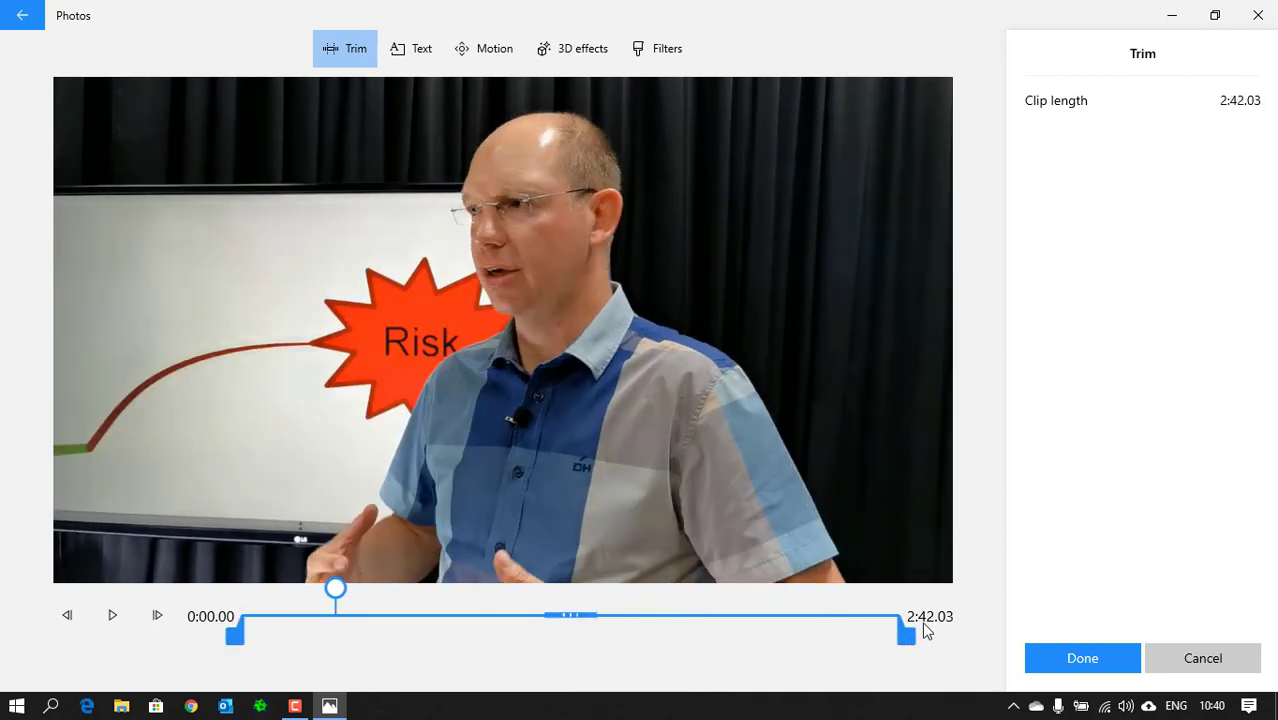
{"action": "left_click_drag", "start_coordinate": [906, 632], "coordinate": [481, 662]}
{"action": "left_click_drag", "start_coordinate": [233, 637], "coordinate": [397, 636]}
{"action": "mouse_move", "coordinate": [479, 636]}
{"action": "left_mouse_down"}
{"action": "mouse_move", "coordinate": [408, 640]}
{"action": "mouse_move", "coordinate": [454, 636]}
{"action": "left_mouse_up"}
{"action": "left_click", "coordinate": [1083, 658]}
{"action": "left_click", "coordinate": [182, 546]}
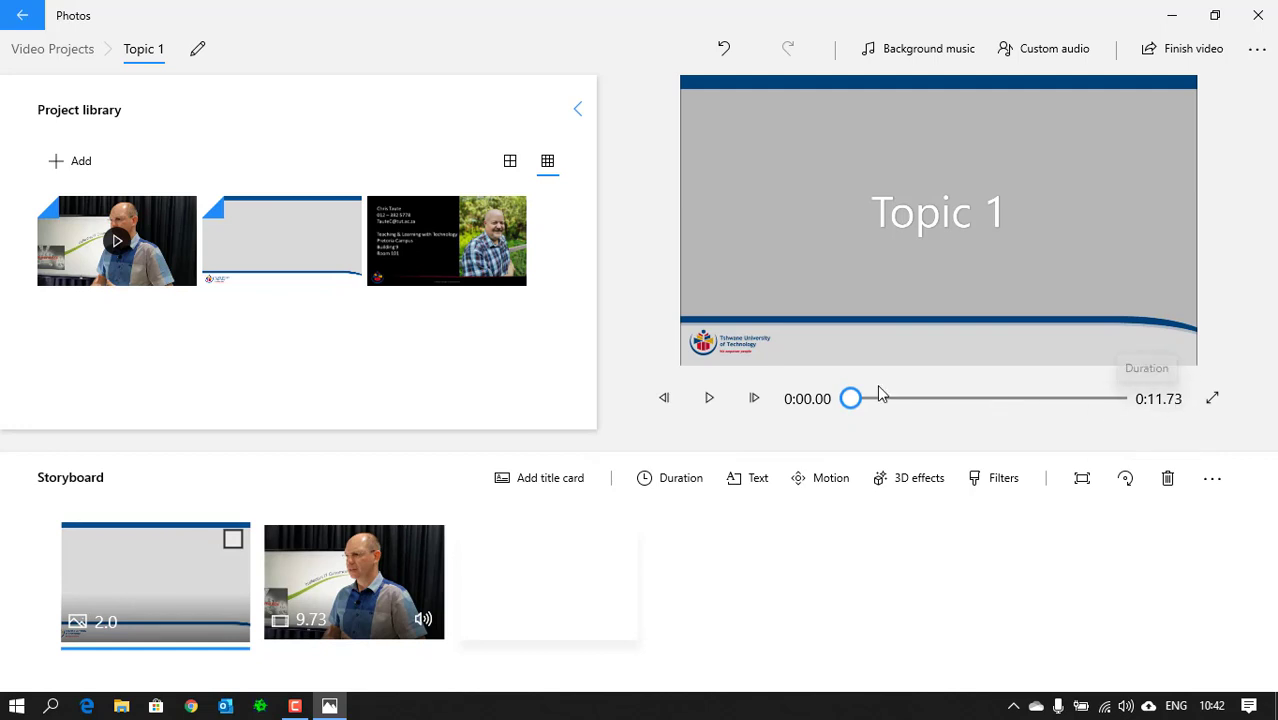
Step: Play the project preview from the start and pause it at 0:05.00
{"action": "left_click", "coordinate": [709, 398]}
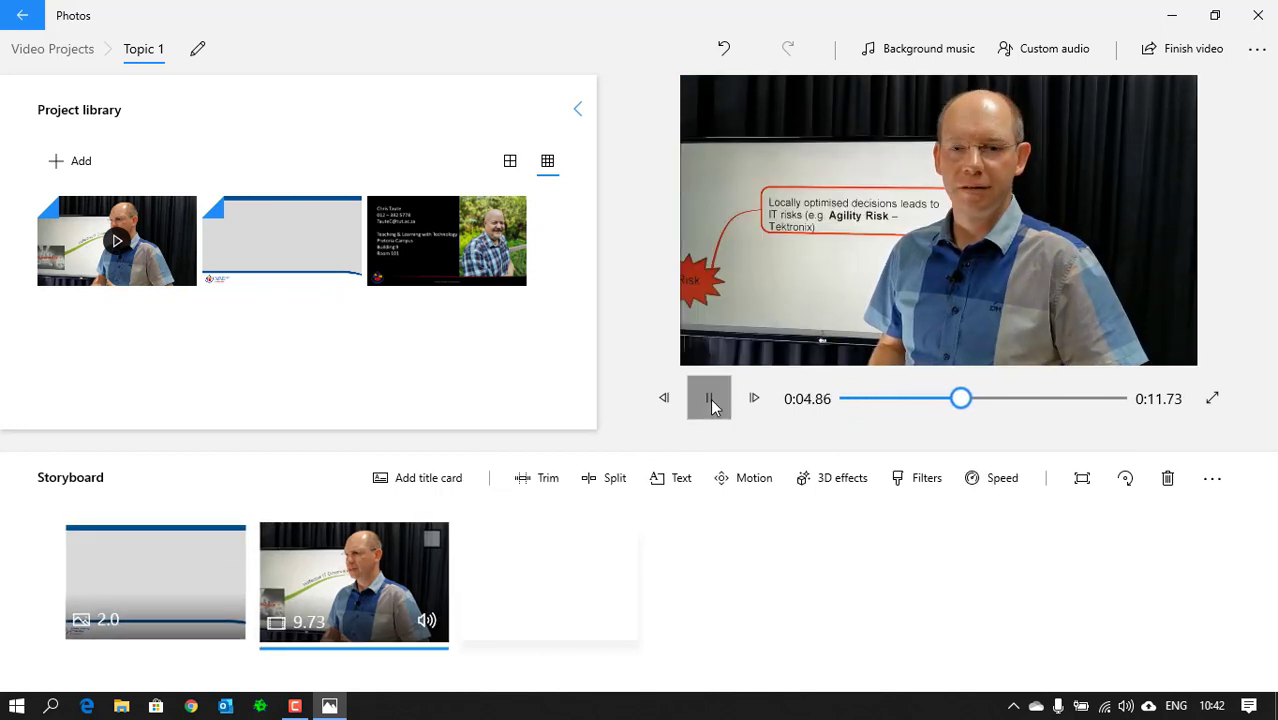
{"action": "left_click", "coordinate": [709, 398]}
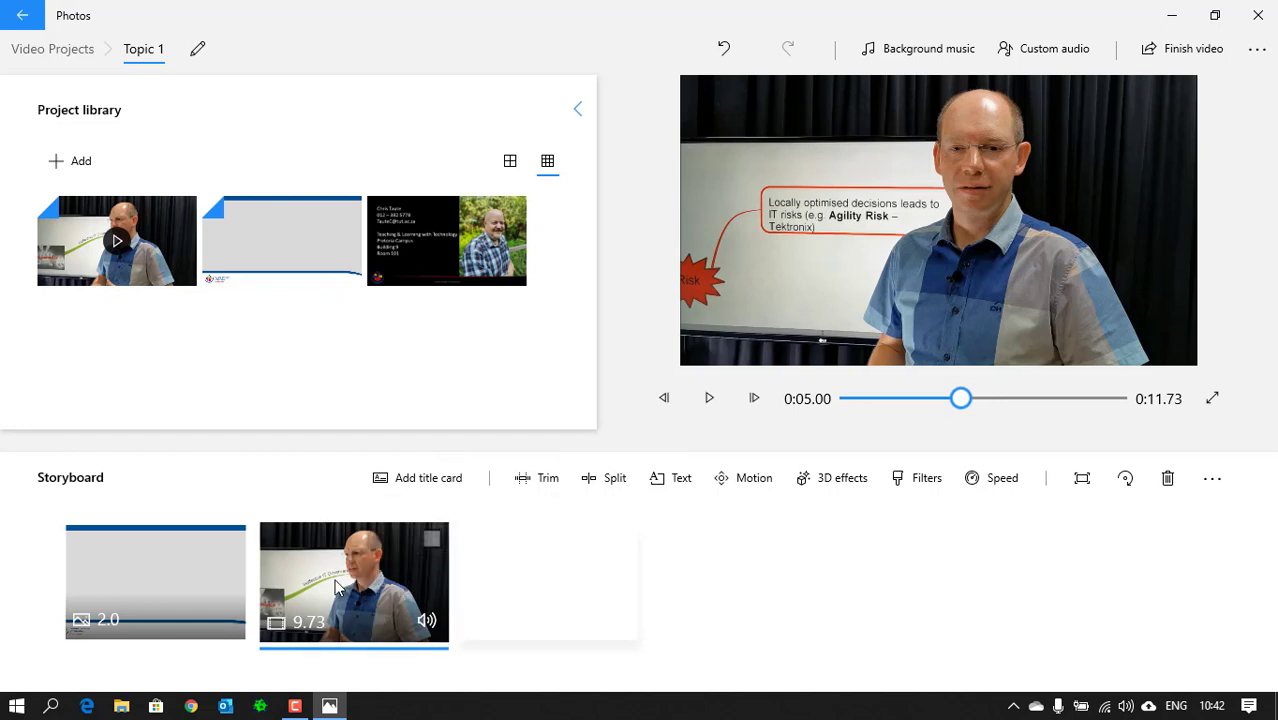
Step: Split the lecture clip at about 0:01.43 into 1.43-second and 8.3-second pieces
{"action": "left_click", "coordinate": [609, 484]}
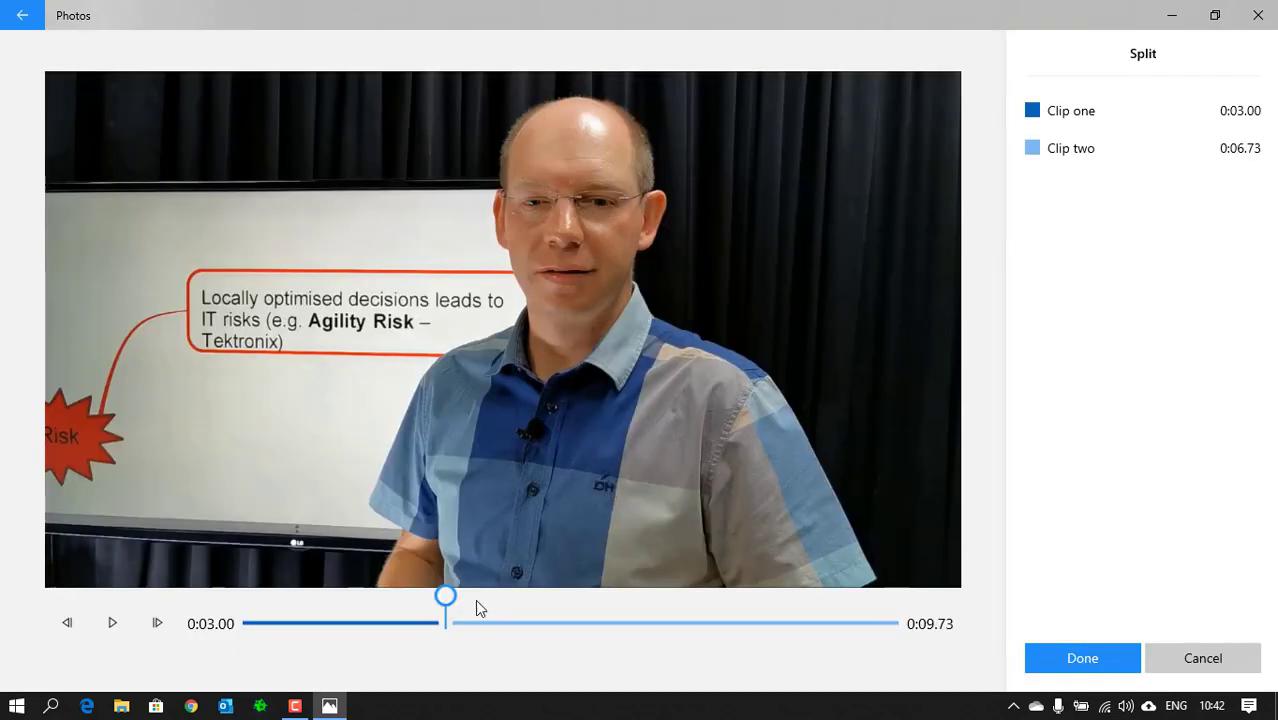
{"action": "left_click_drag", "start_coordinate": [446, 597], "coordinate": [343, 605]}
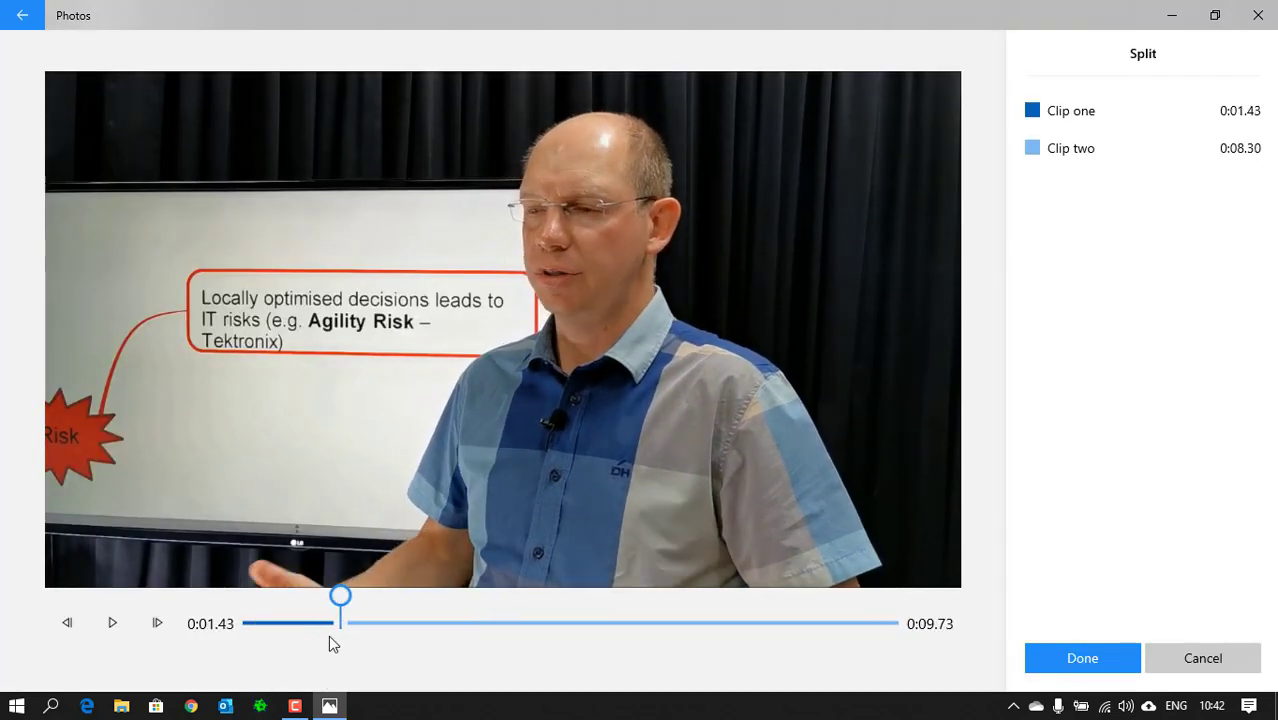
{"action": "left_click", "coordinate": [1093, 651]}
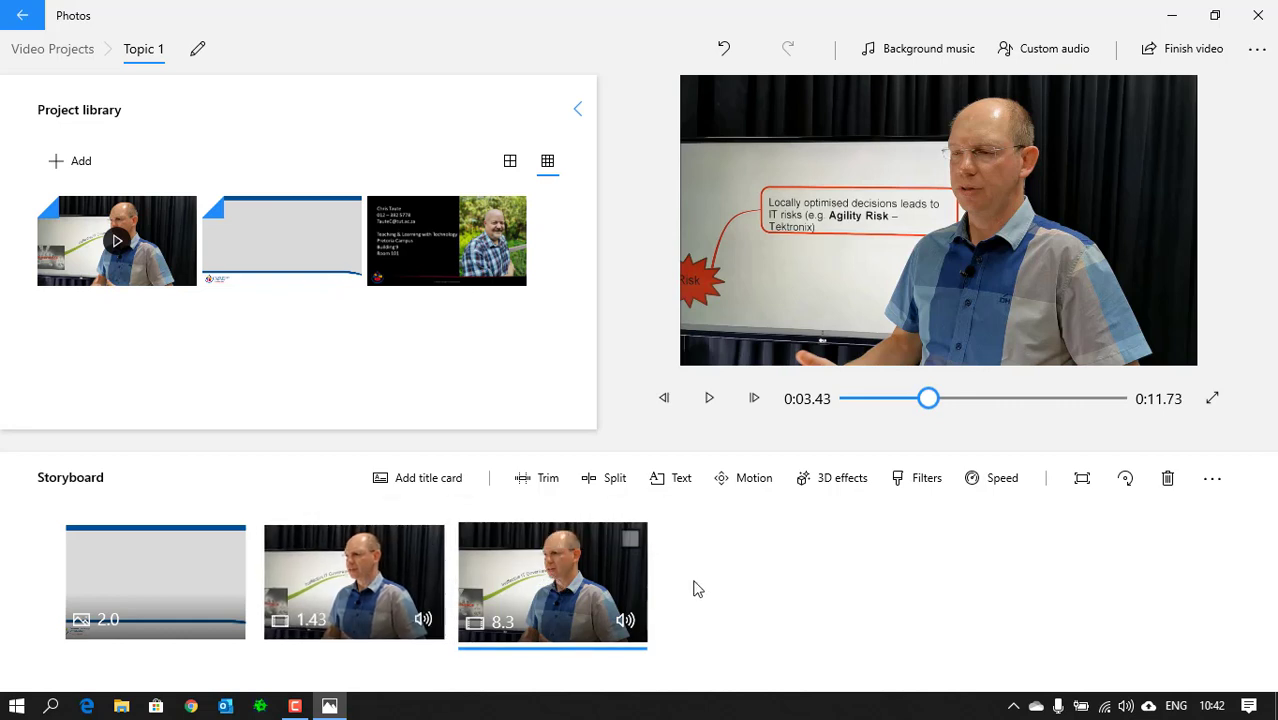
Step: Delete the 1.43-second opening clip, leaving the title card and 8.3-second clip (0:10.30)
{"action": "left_click", "coordinate": [368, 582]}
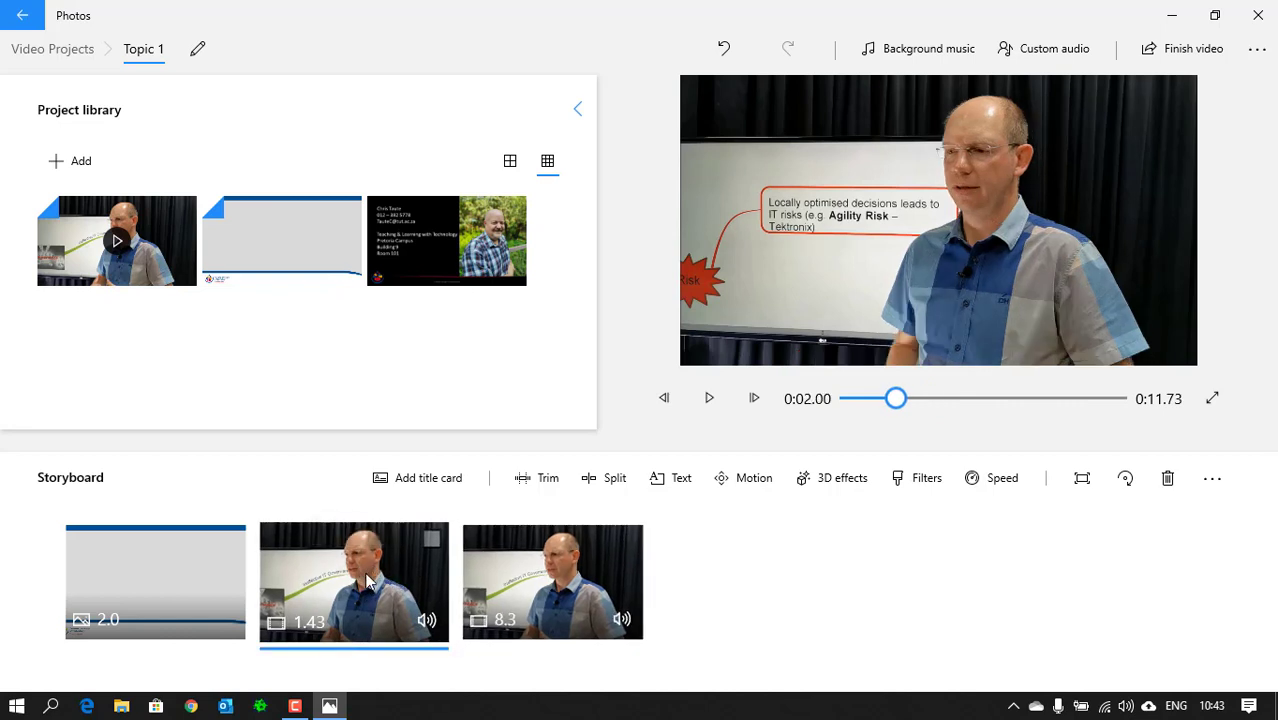
{"action": "left_click", "coordinate": [1169, 479]}
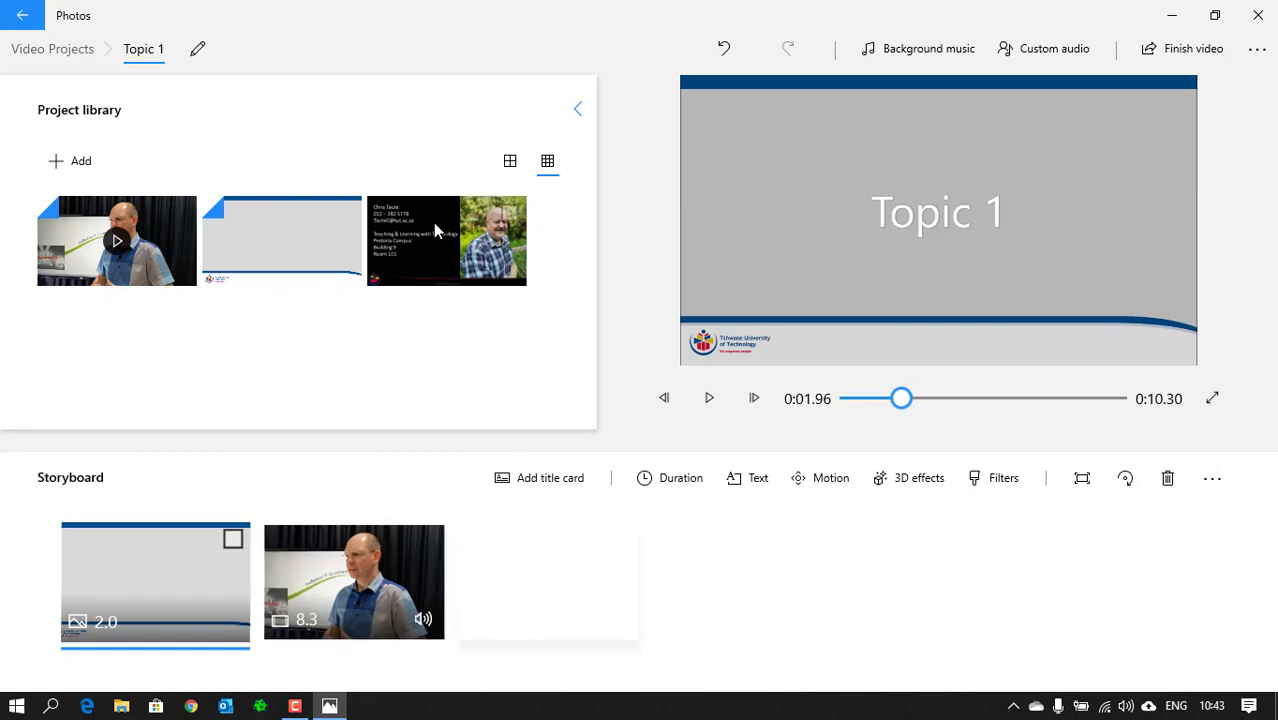
Step: Append the contact slide as a 3-second end clip and preview the 0:13.30 project from the start
{"action": "left_click_drag", "start_coordinate": [425, 225], "coordinate": [513, 598]}
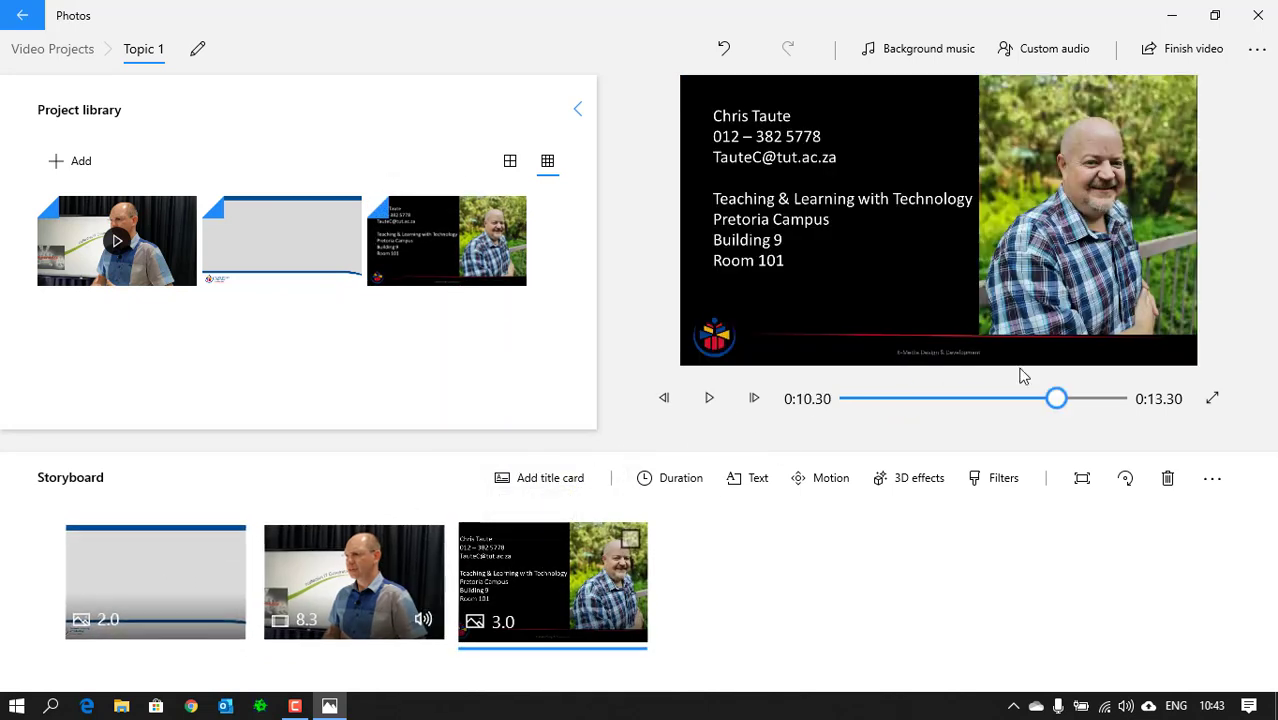
{"action": "left_click_drag", "start_coordinate": [1056, 398], "coordinate": [846, 425]}
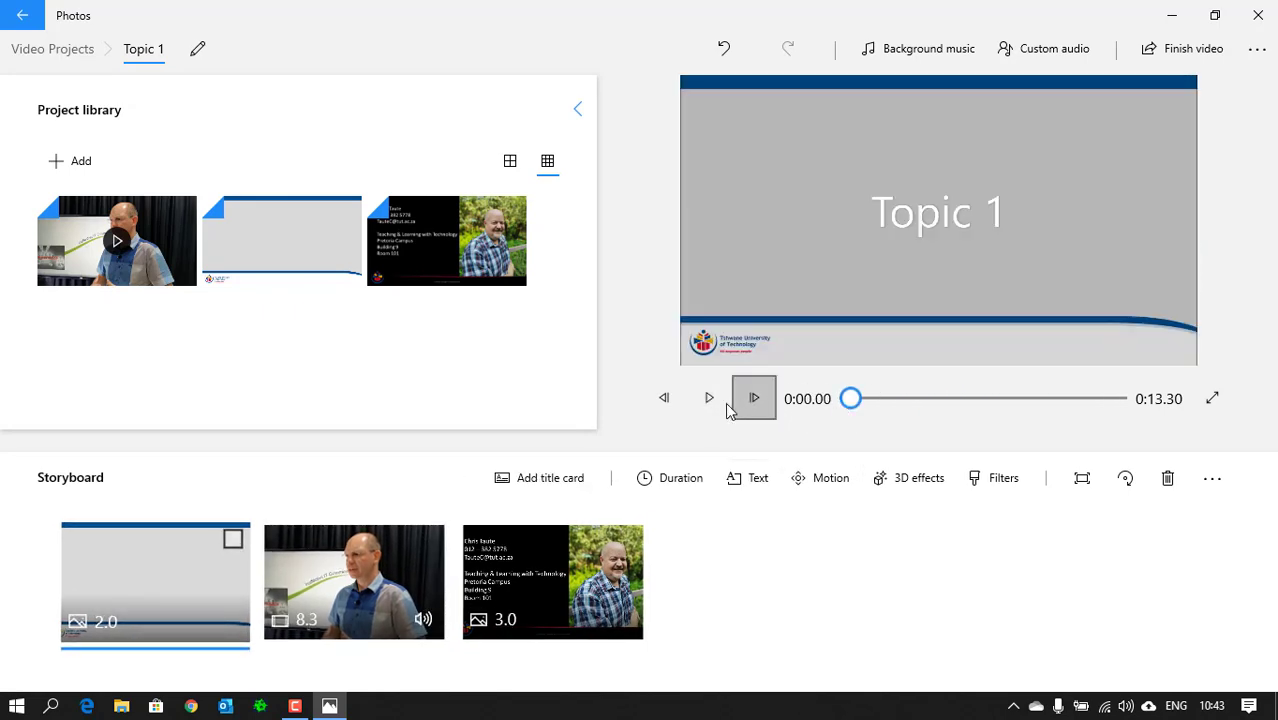
{"action": "left_click", "coordinate": [709, 398]}
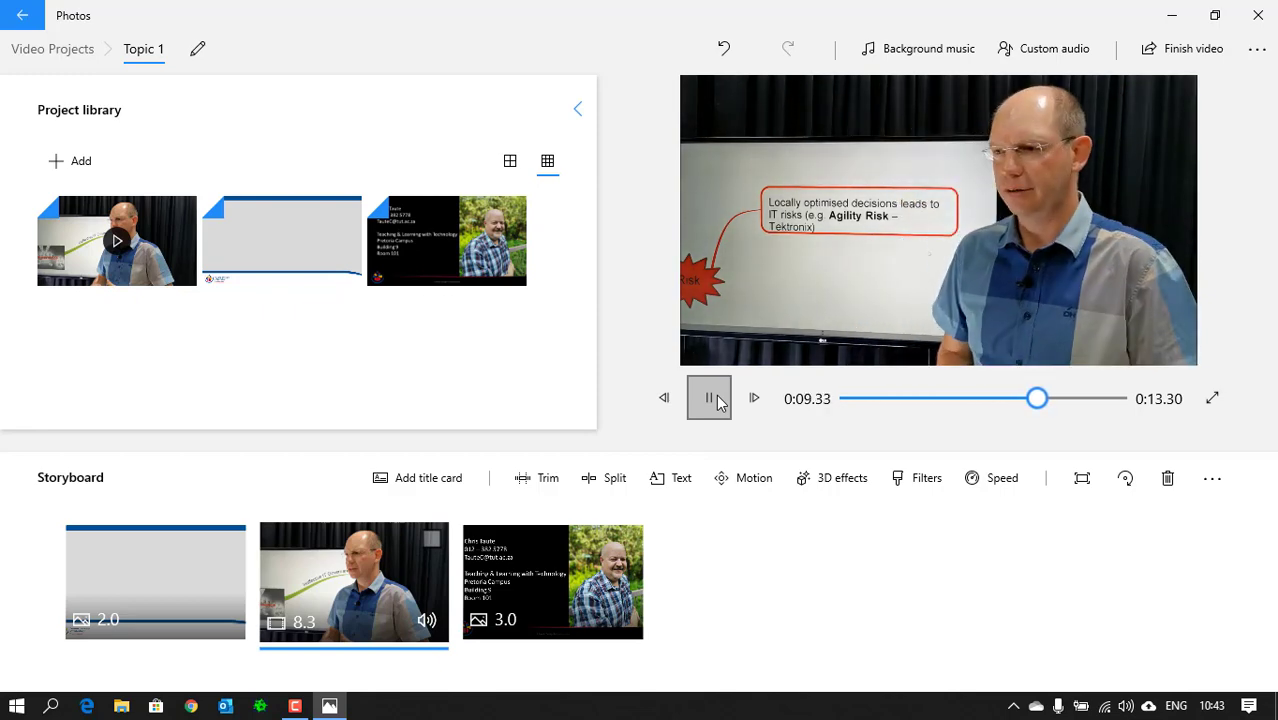
{"action": "left_click", "coordinate": [717, 401]}
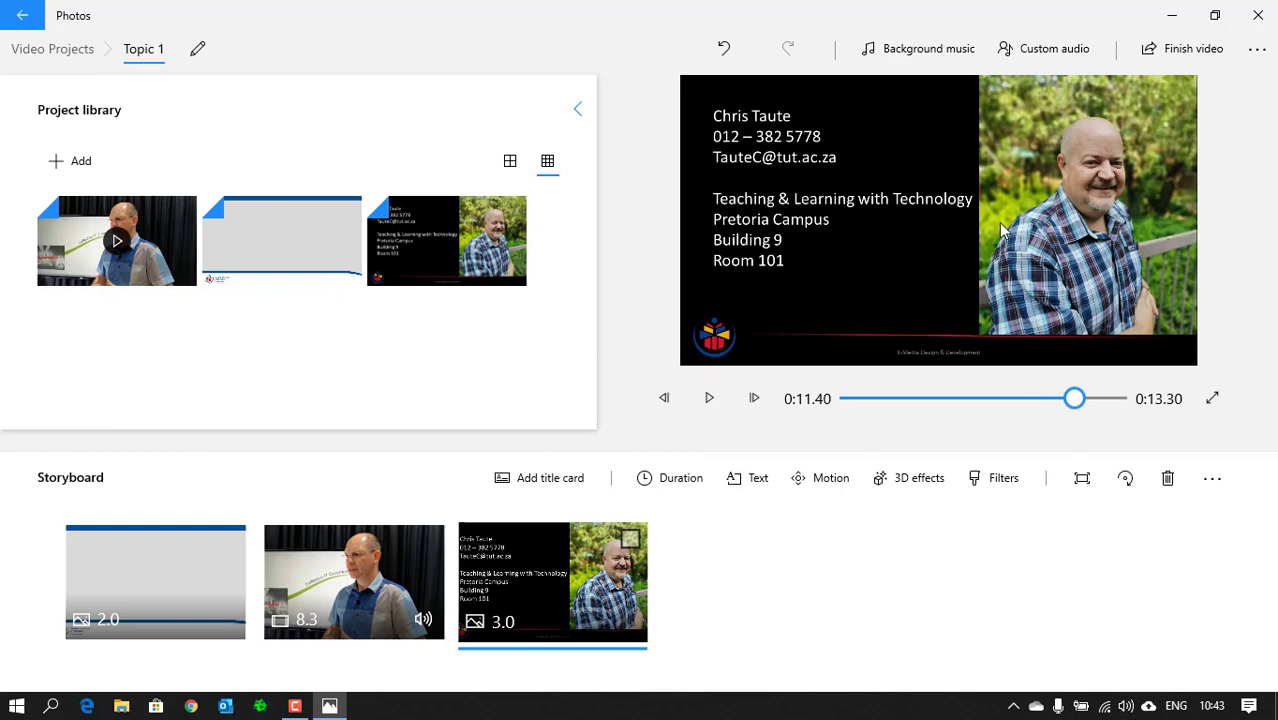
Step: Finish the video at Low 540p quality and bring up Save As for Topic 1.mp4
{"action": "left_click", "coordinate": [1172, 57]}
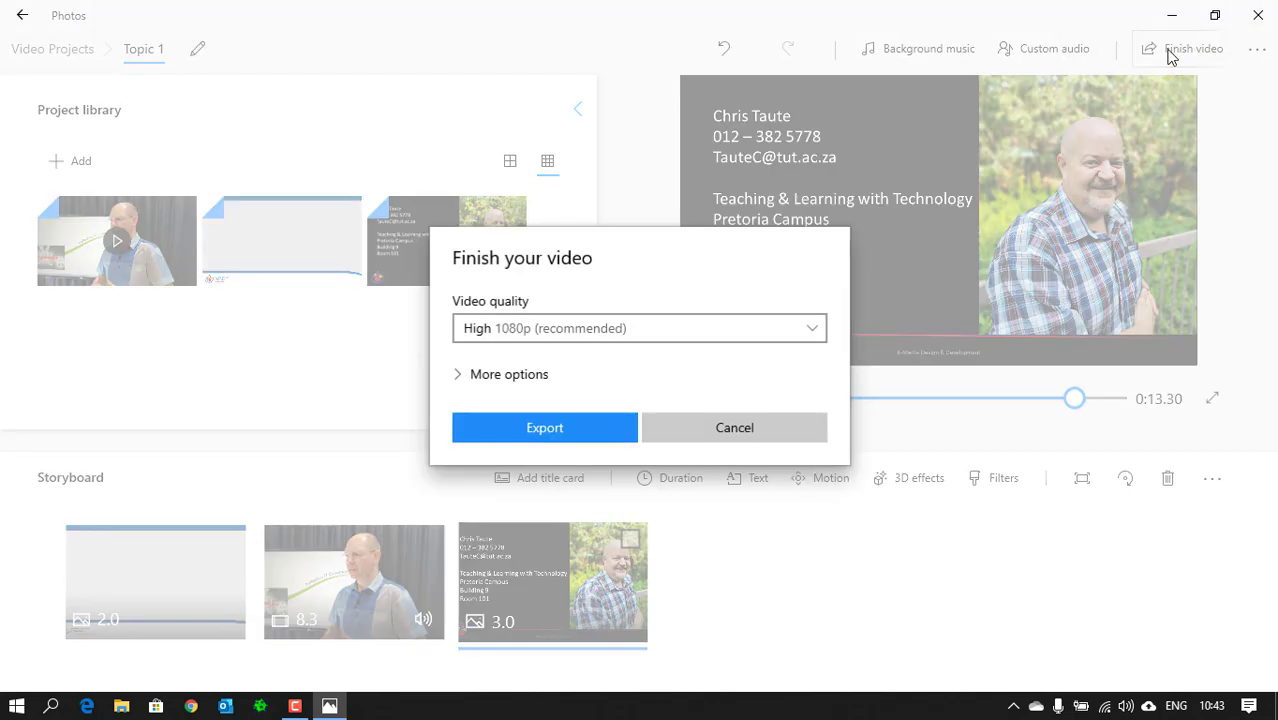
{"action": "left_click", "coordinate": [811, 328]}
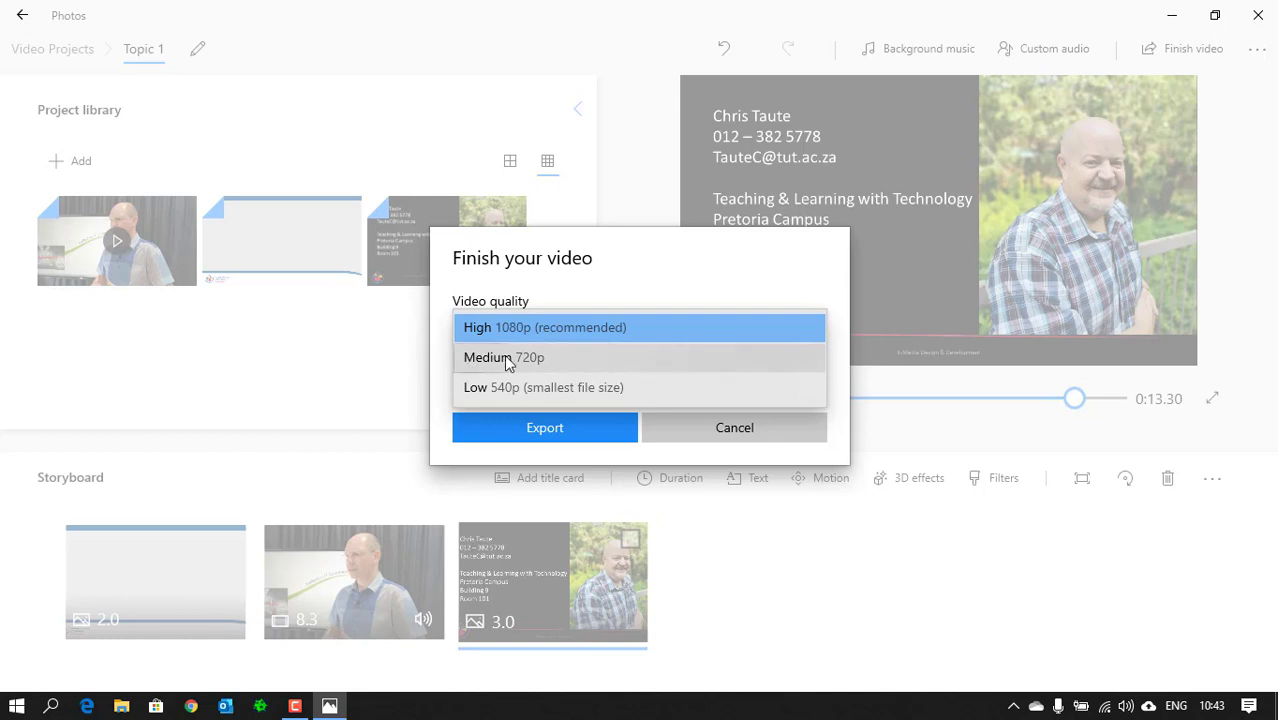
{"action": "left_click", "coordinate": [552, 357]}
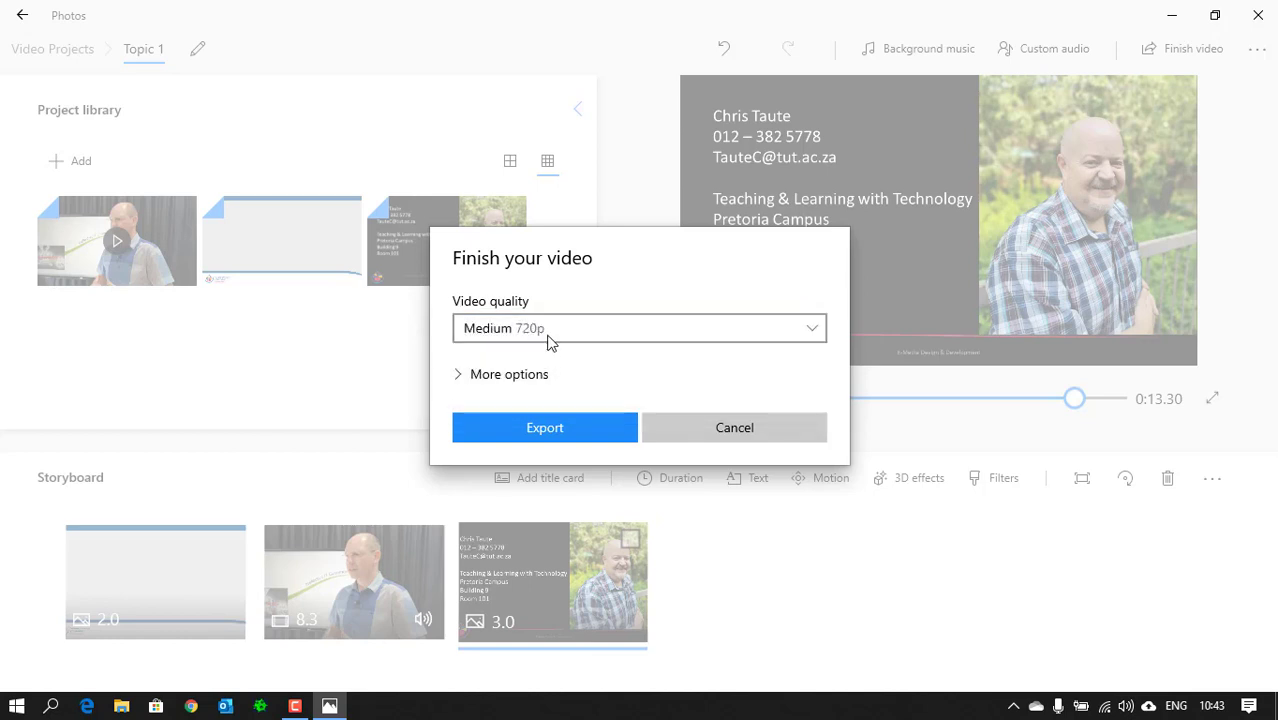
{"action": "left_click", "coordinate": [572, 338]}
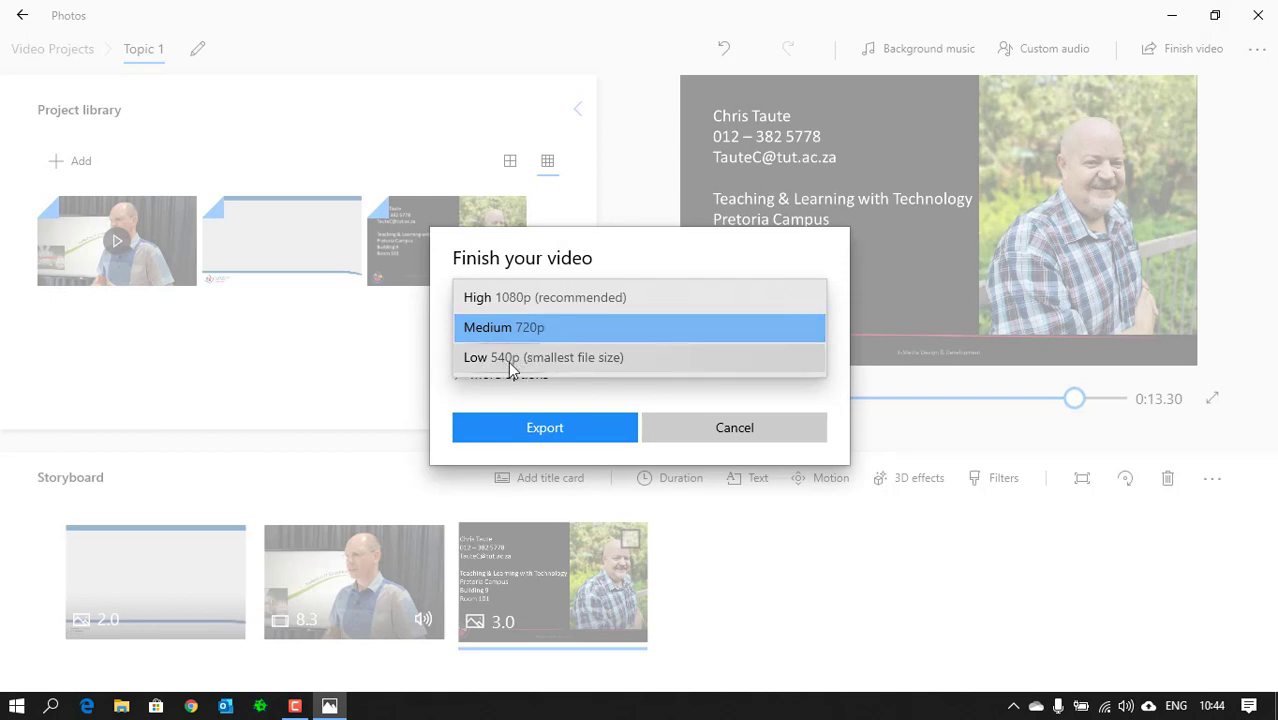
{"action": "left_click", "coordinate": [600, 358]}
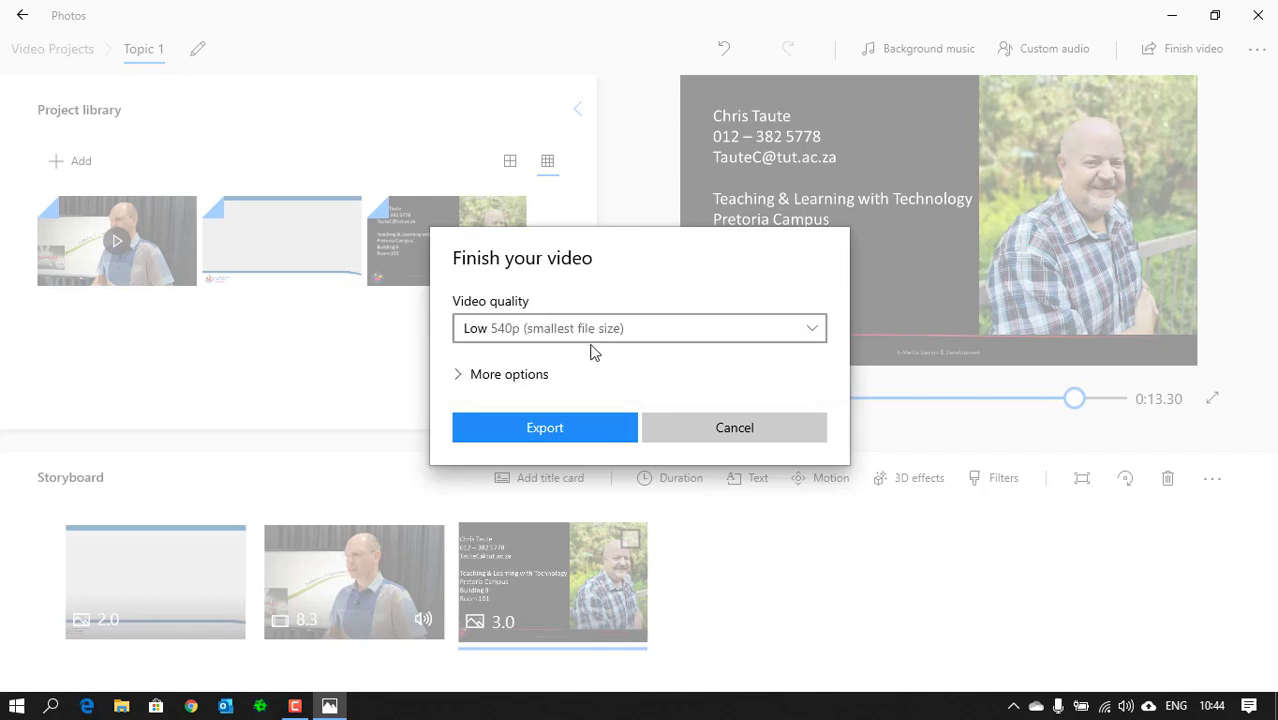
{"action": "left_click", "coordinate": [555, 428]}
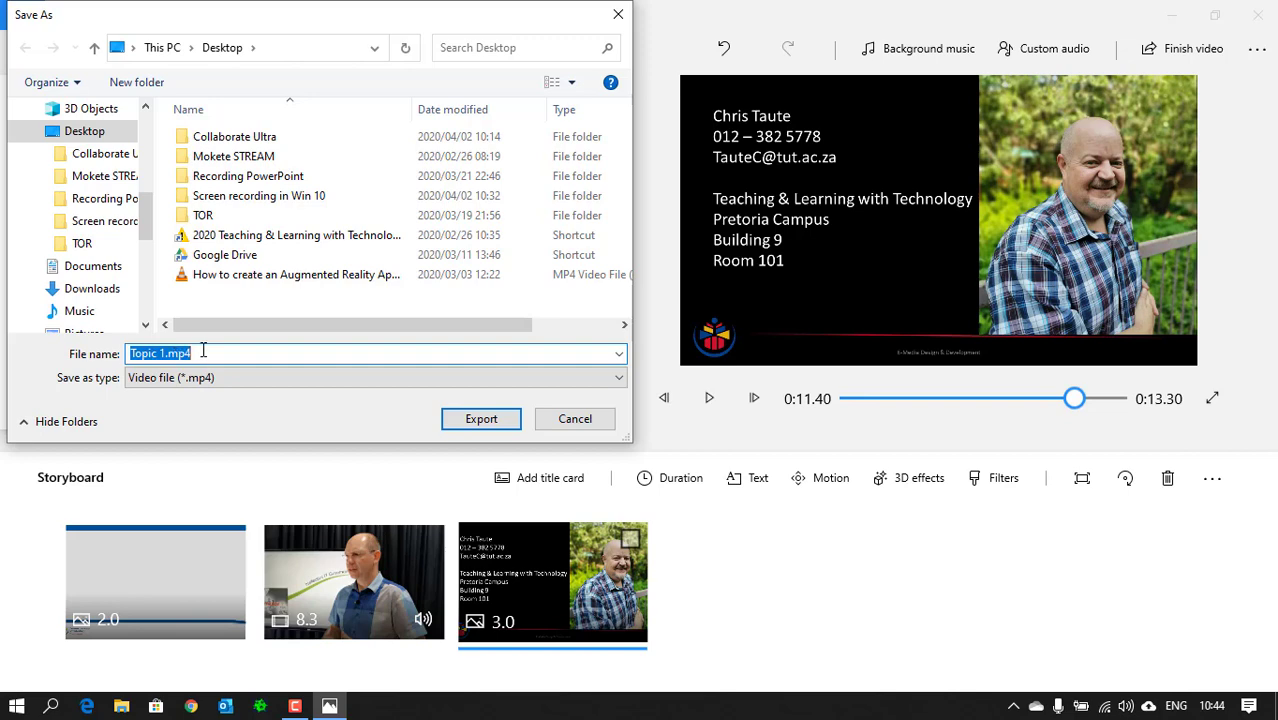
Step: Export Topic 1.mp4 to the Desktop, then close Photos once exporting finishes
{"action": "left_click", "coordinate": [466, 419]}
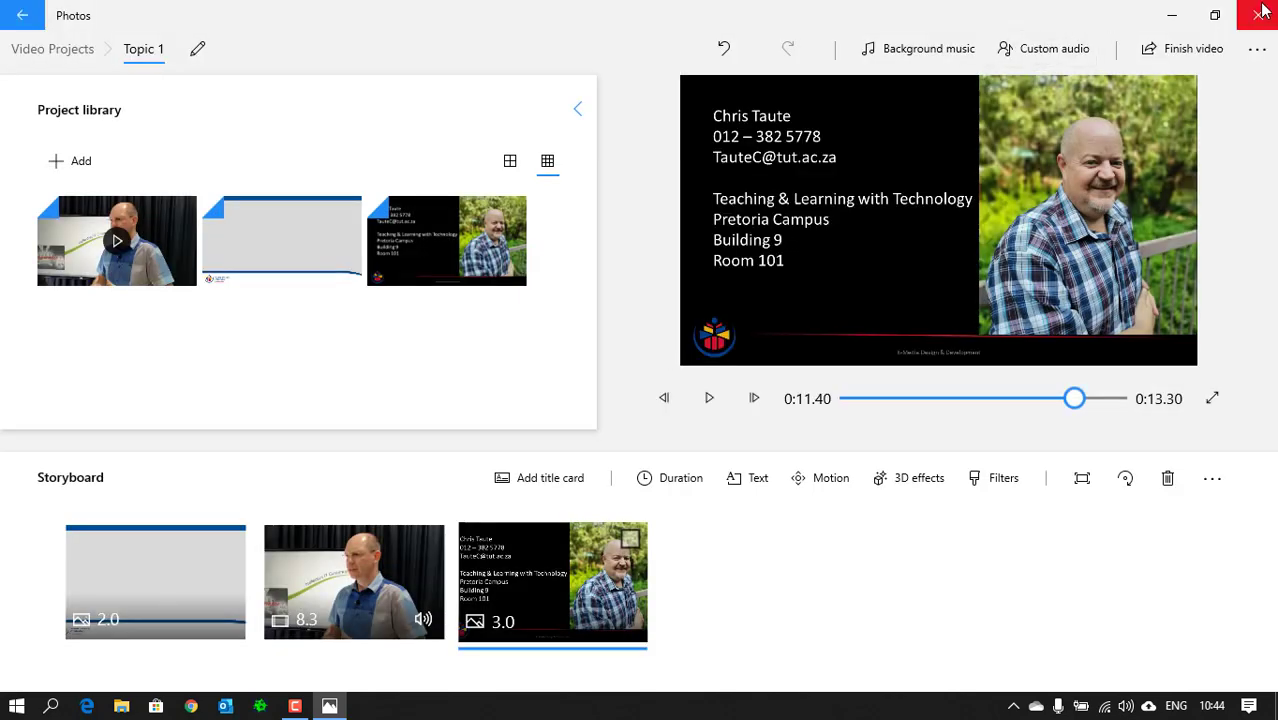
{"action": "left_click", "coordinate": [1262, 13]}
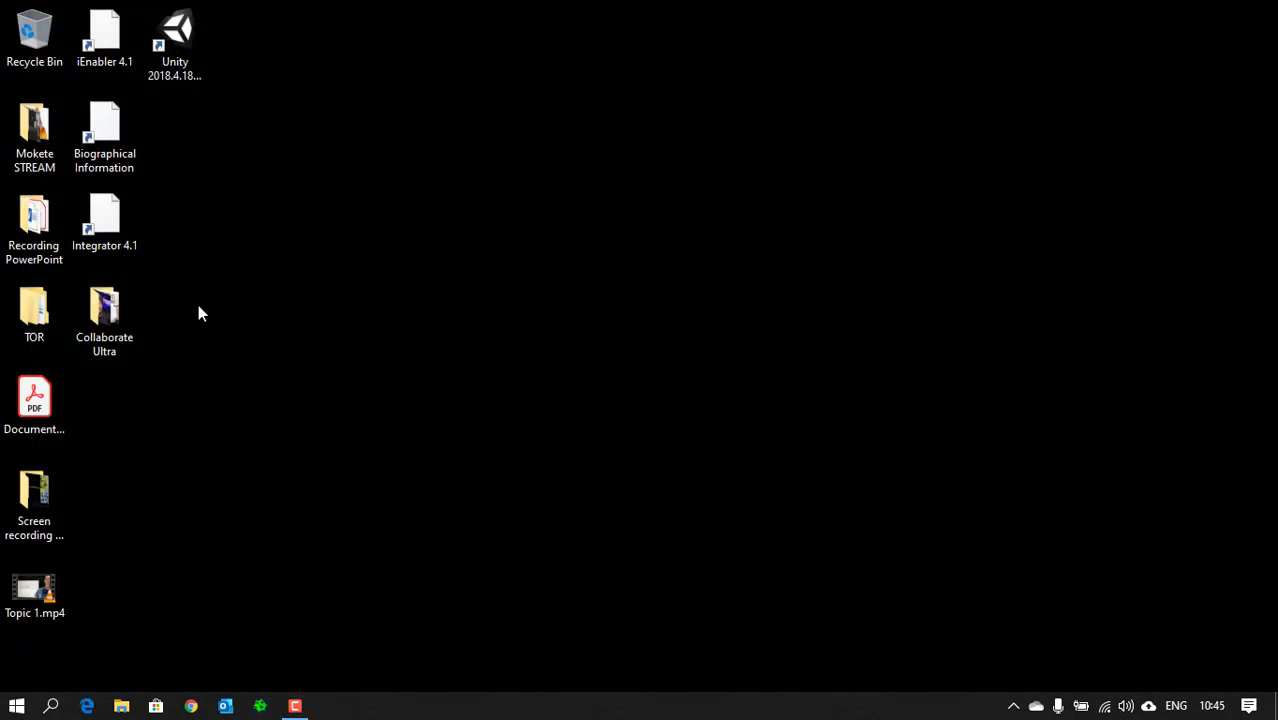
Step: Open the desktop's Topic 1.mp4 in VLC and pause on the 'Topic 1' title card
{"action": "double_click", "coordinate": [40, 590]}
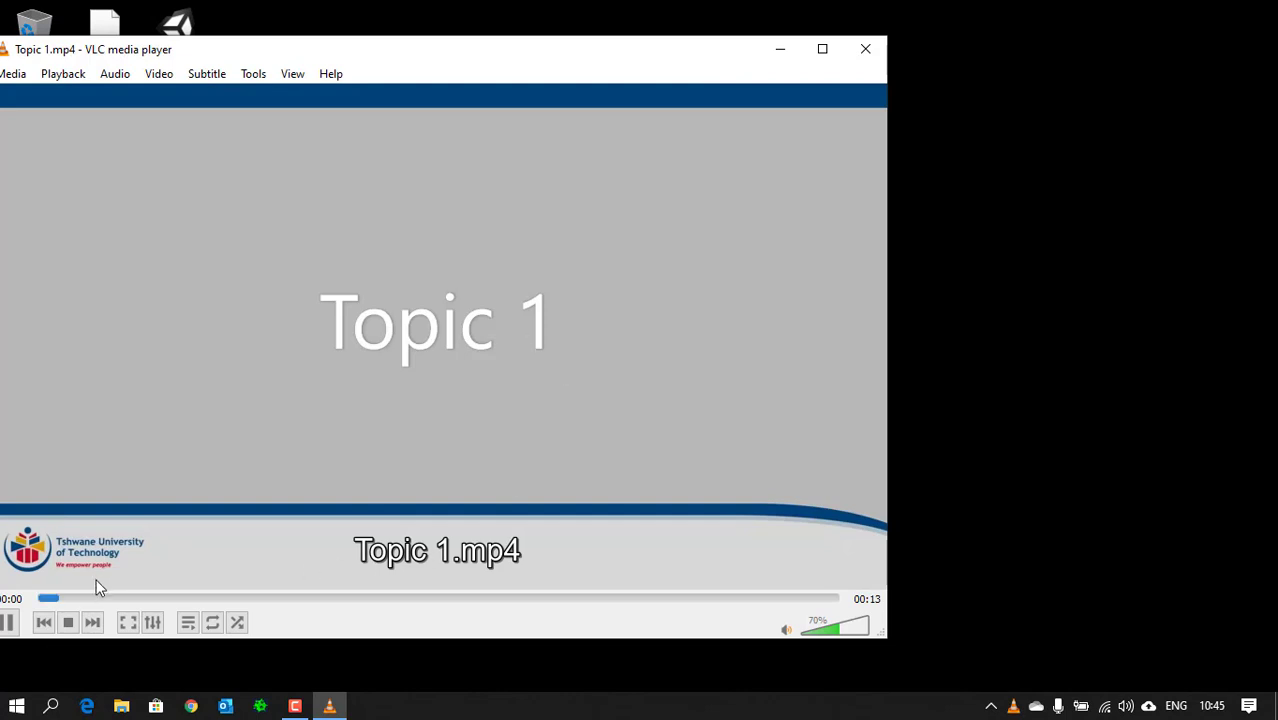
{"action": "left_click", "coordinate": [6, 622]}
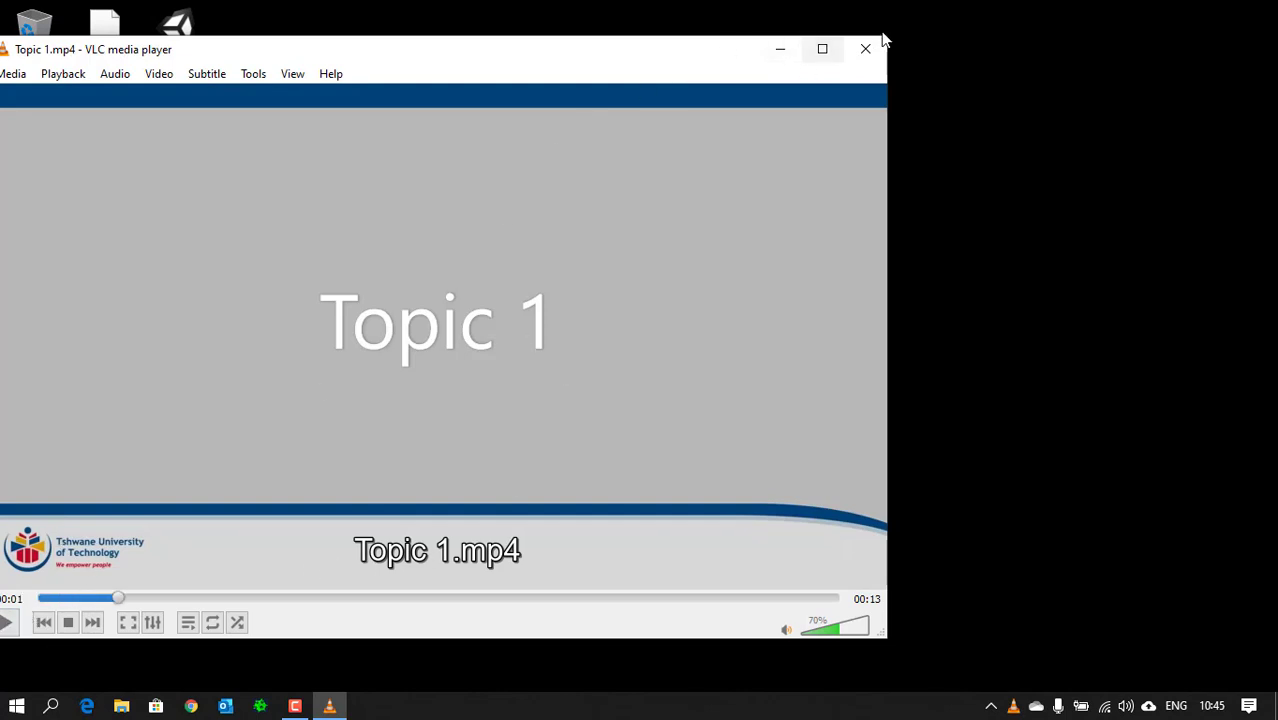